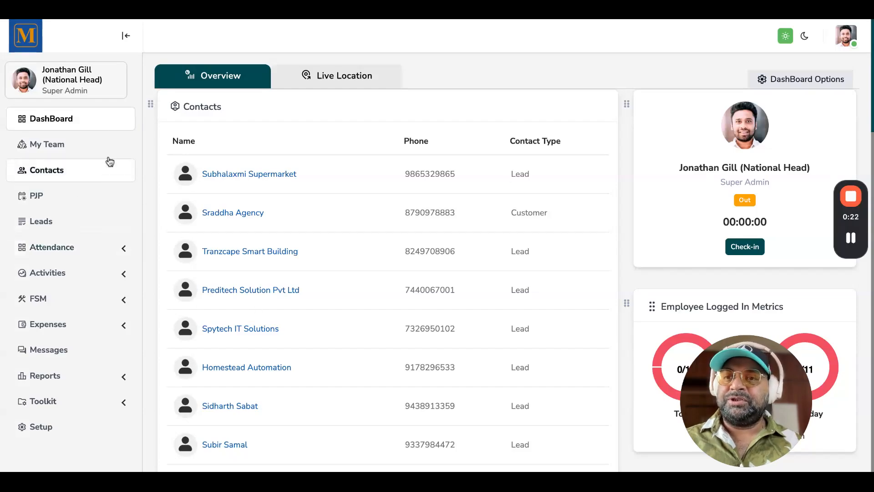
Scroll through the dashboard's Contacts and Leads widgets to review their entries
scroll(351, 246, "down", 1)
scroll(349, 240, "down", 5)
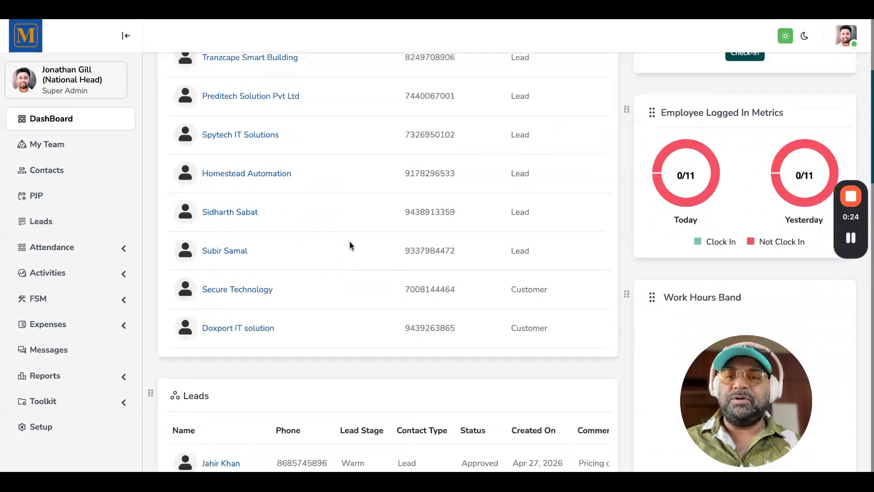
scroll(351, 244, "up", 5)
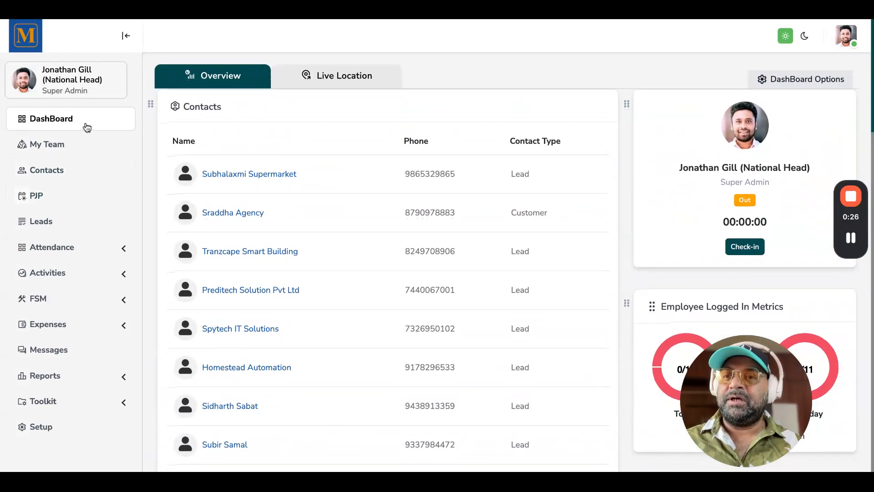
scroll(78, 240, "down", 2)
scroll(78, 240, "up", 2)
scroll(79, 240, "down", 1)
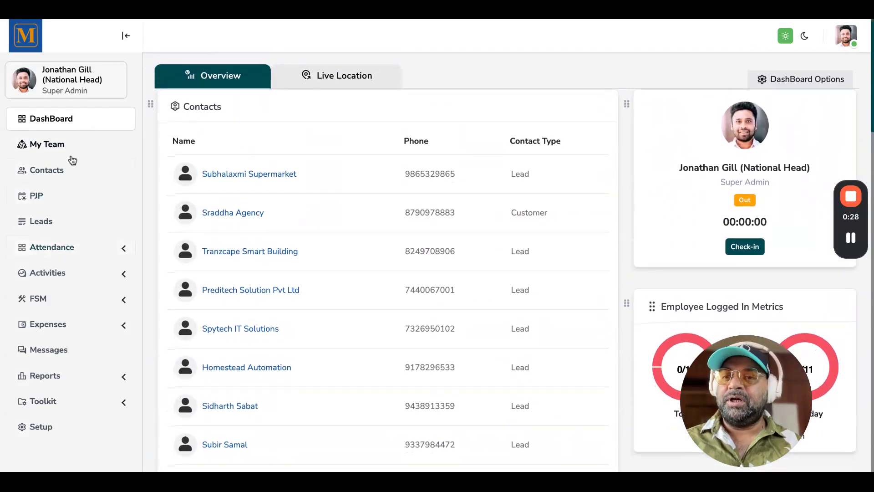
Expand the FSM section, open the Taxes list, and open its Create Tax form
left_click(73, 303)
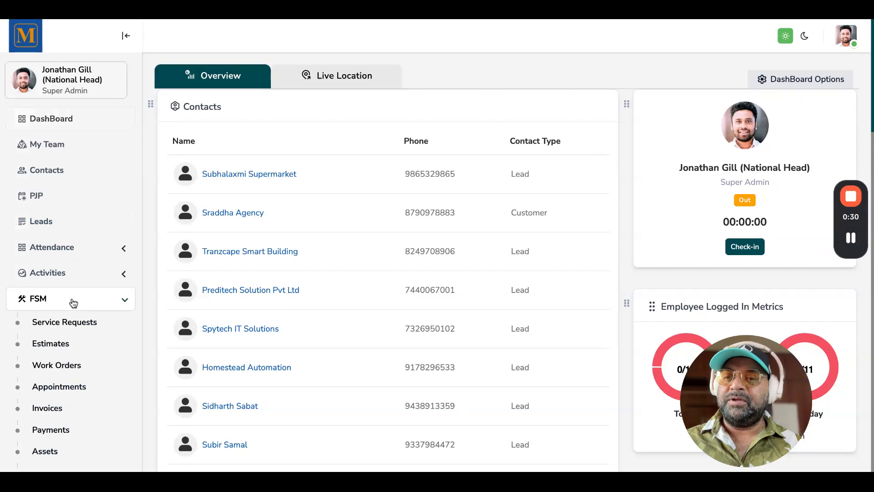
scroll(92, 314, "down", 4)
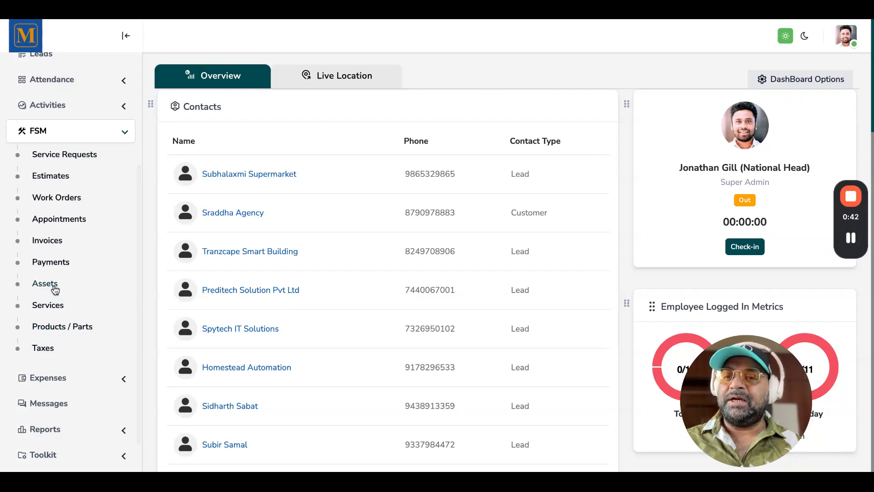
left_click(43, 348)
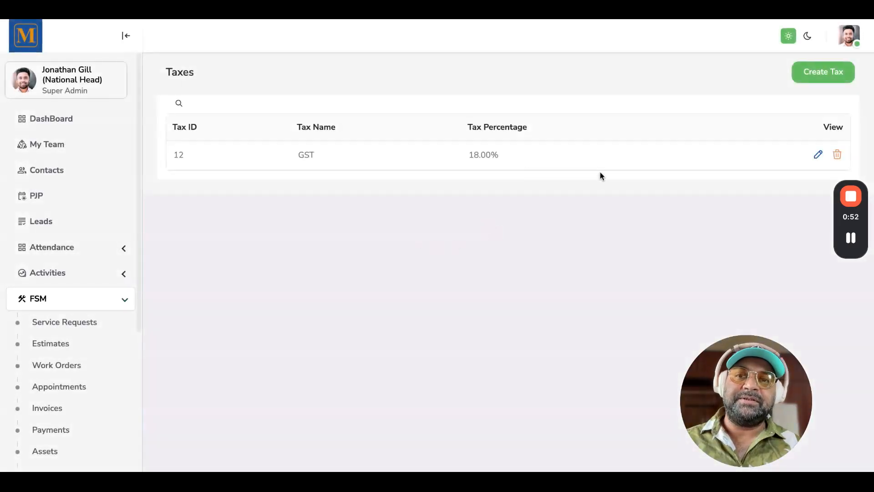
left_click(815, 80)
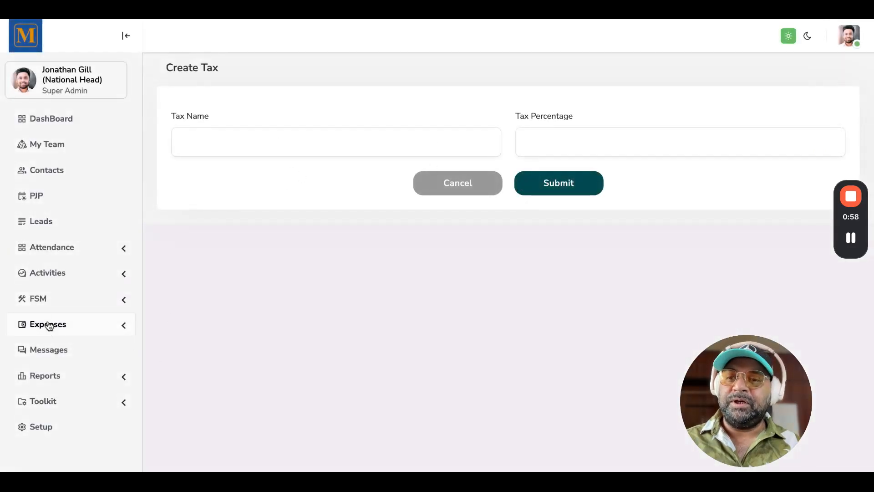
Open the Products / Parts list under FSM and scroll through its product entries
left_click(55, 302)
scroll(66, 386, "down", 3)
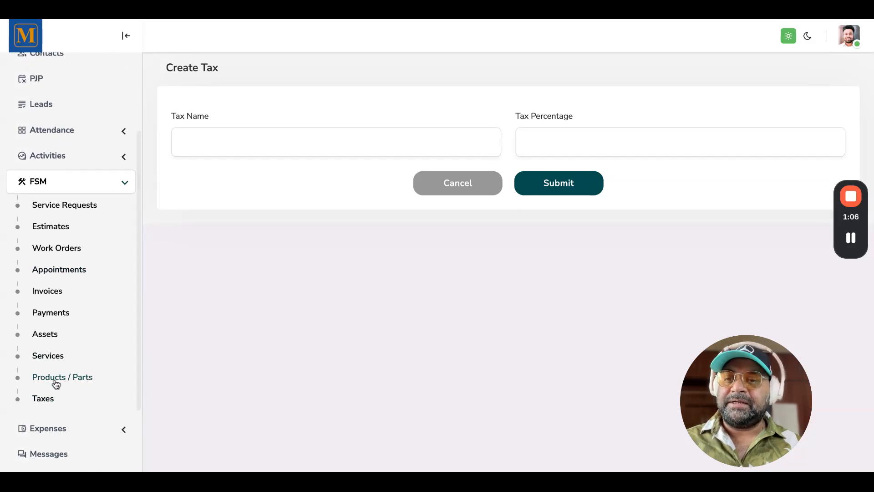
left_click(68, 380)
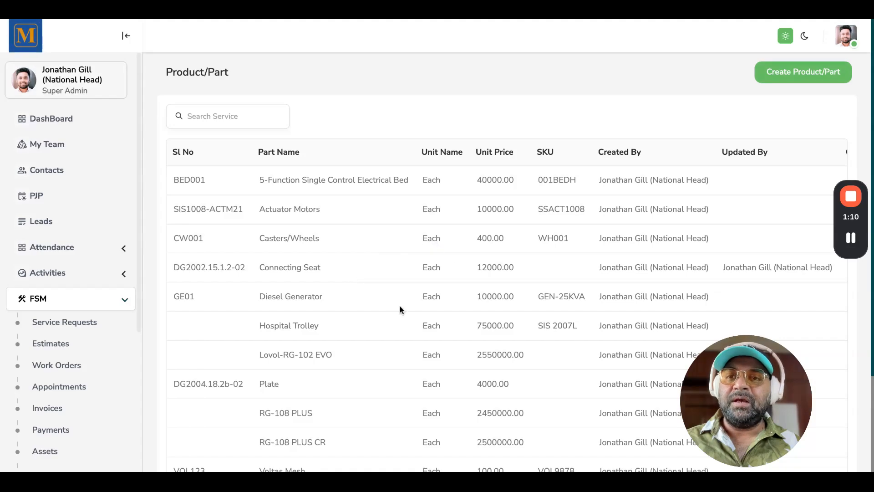
scroll(399, 310, "down", 3)
scroll(399, 309, "up", 3)
scroll(399, 310, "down", 3)
scroll(629, 184, "up", 3)
scroll(629, 184, "down", 3)
scroll(629, 184, "up", 3)
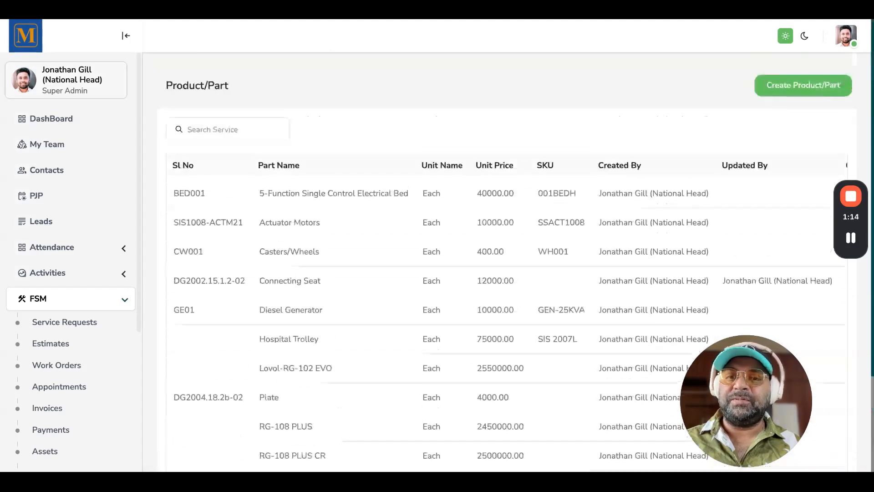
Open the Create Product/Part form and view the Unit of Measure options without choosing one
left_click(784, 75)
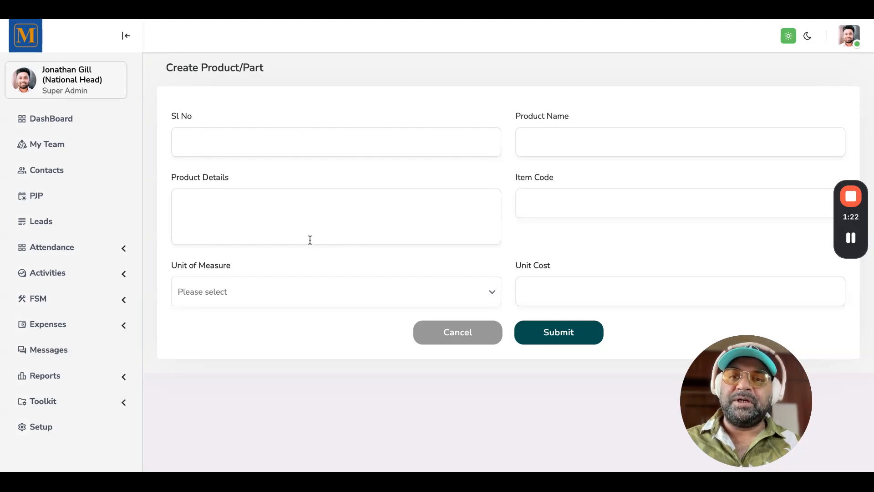
left_click(313, 298)
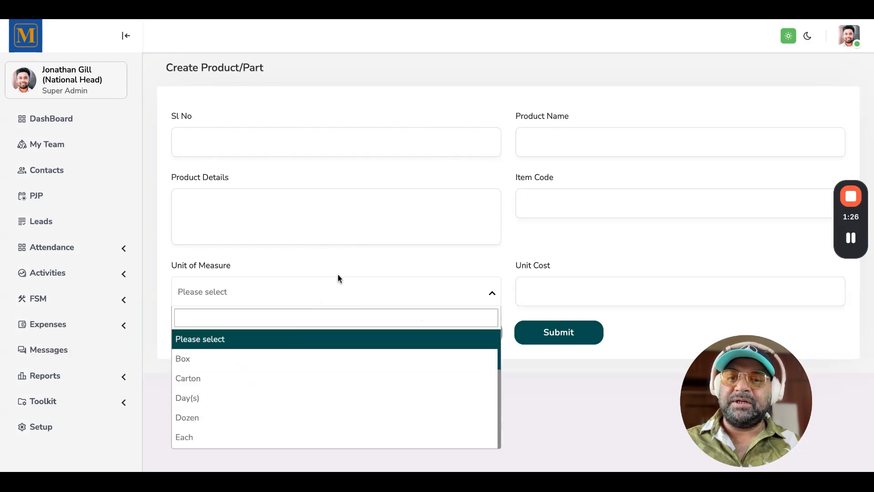
left_click(361, 258)
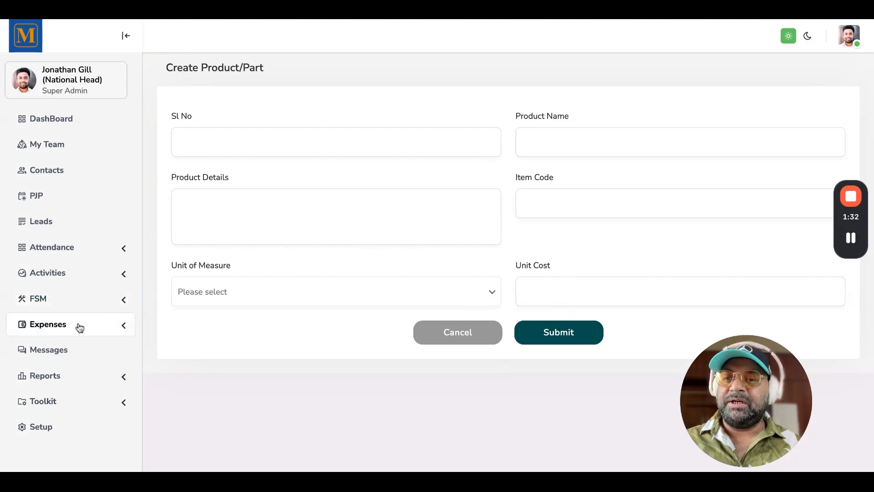
Open the Services list under FSM and scroll through the existing services
left_click(62, 302)
scroll(73, 377, "down", 3)
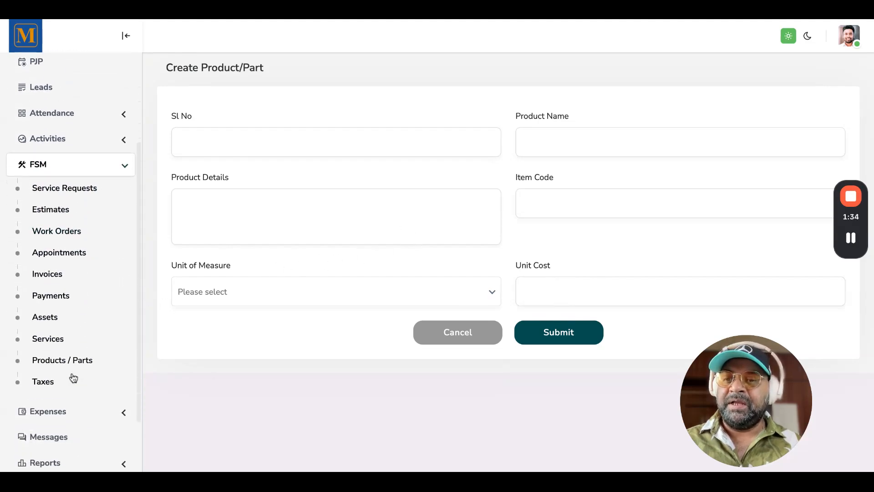
left_click(50, 331)
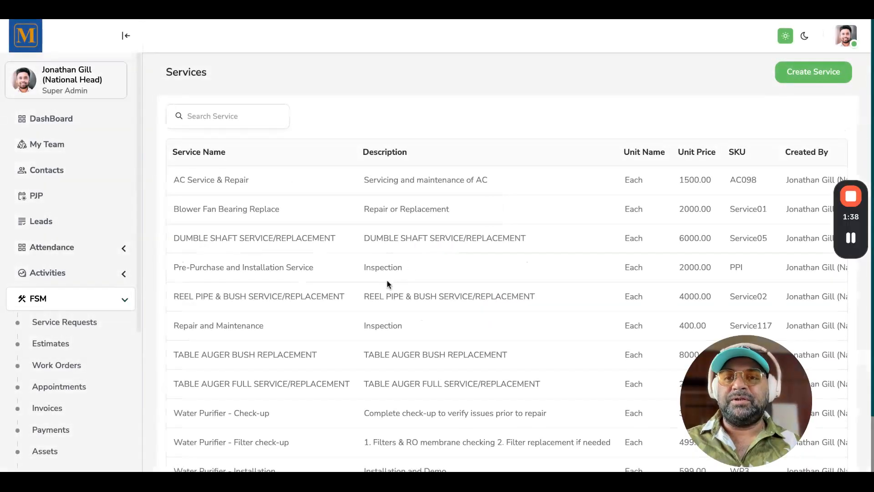
scroll(388, 284, "down", 2)
scroll(387, 278, "up", 2)
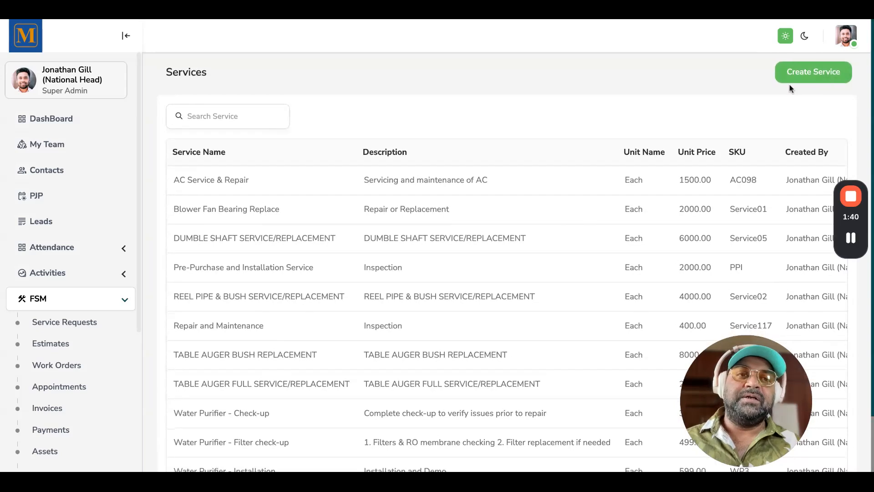
Open the Create Service form and view the Service Unit Type options without choosing one
left_click(798, 82)
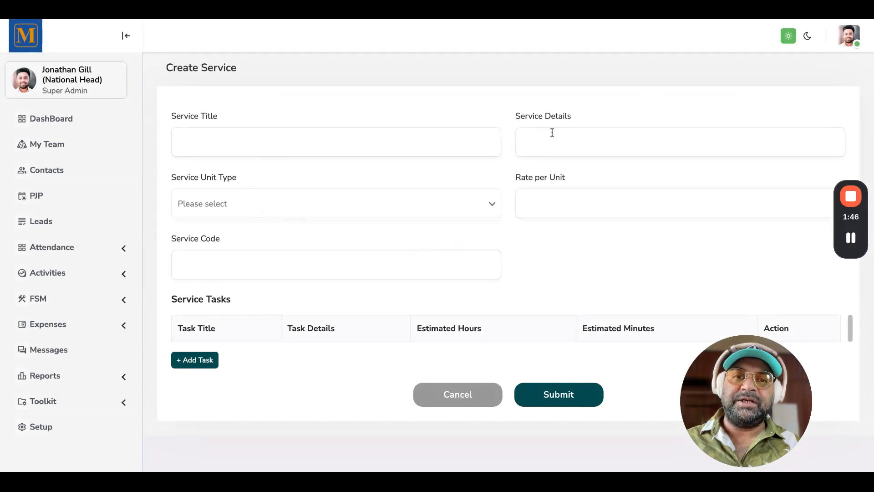
left_click(317, 208)
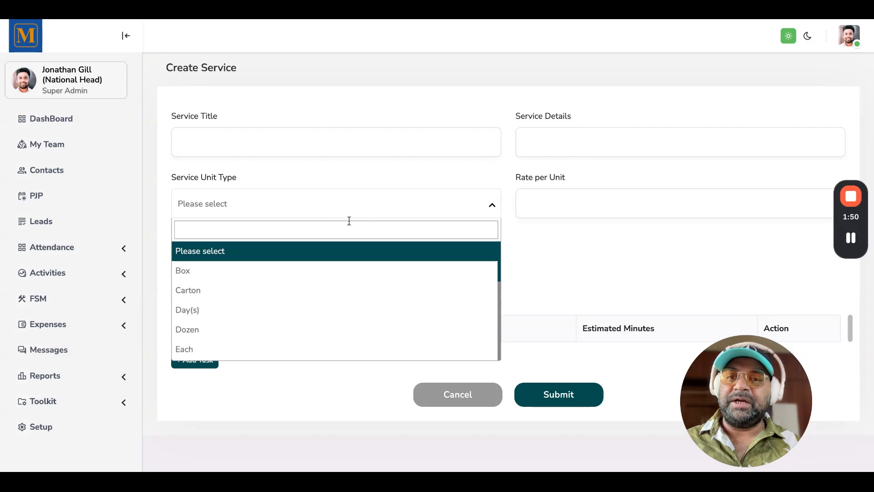
left_click(364, 206)
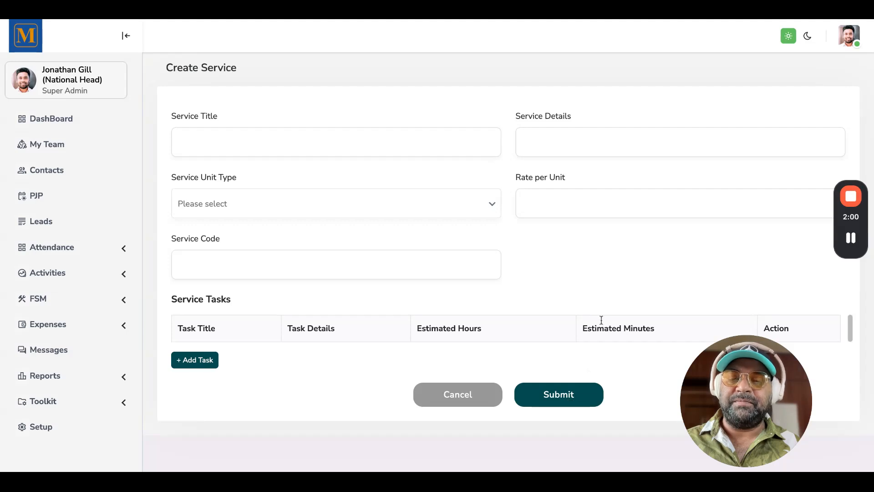
Open the Assets list under FSM and then its Create Assets form
left_click(66, 301)
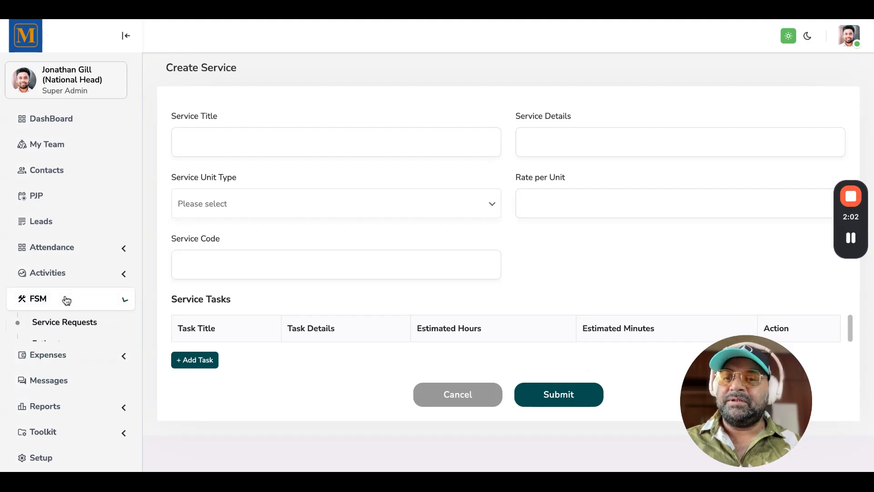
scroll(72, 383, "down", 3)
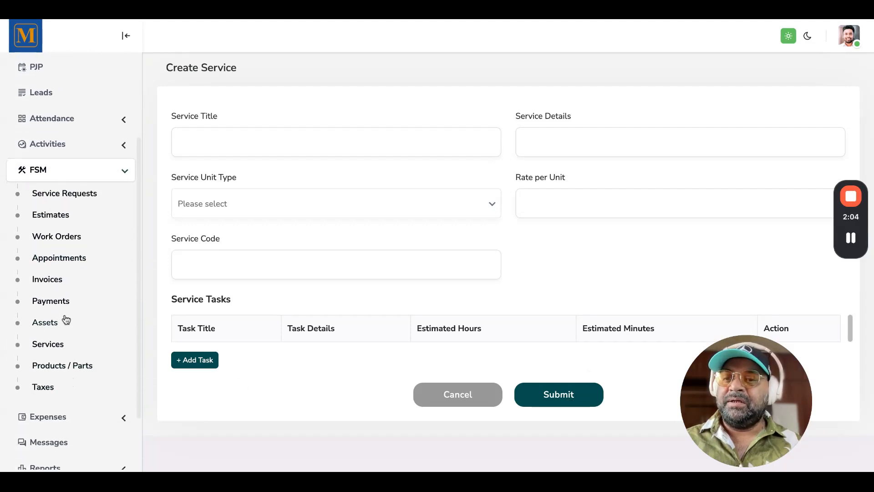
left_click(53, 328)
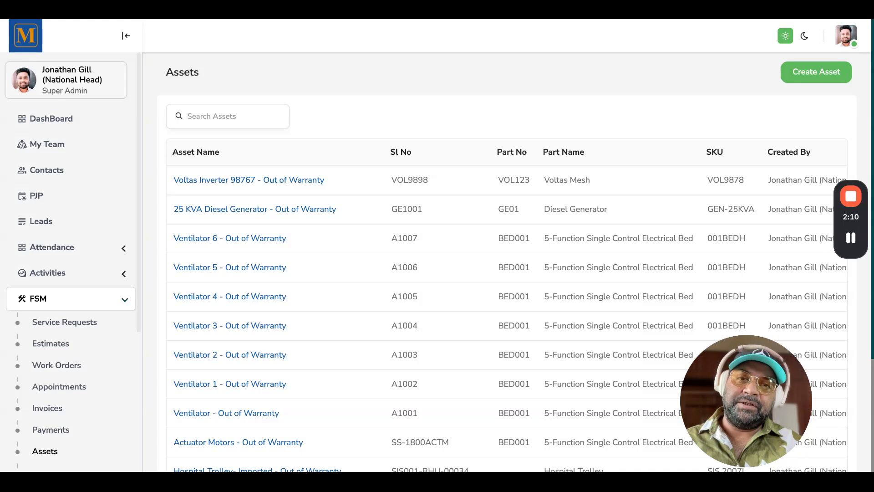
left_click(809, 80)
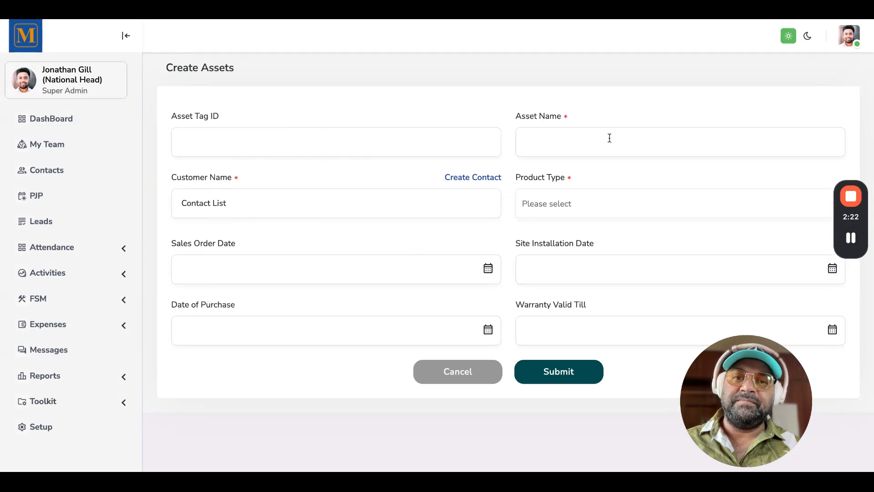
Open the Customer Name contact picker, browse the contacts, and close it without selecting anyone
left_click(274, 209)
scroll(277, 314, "down", 2)
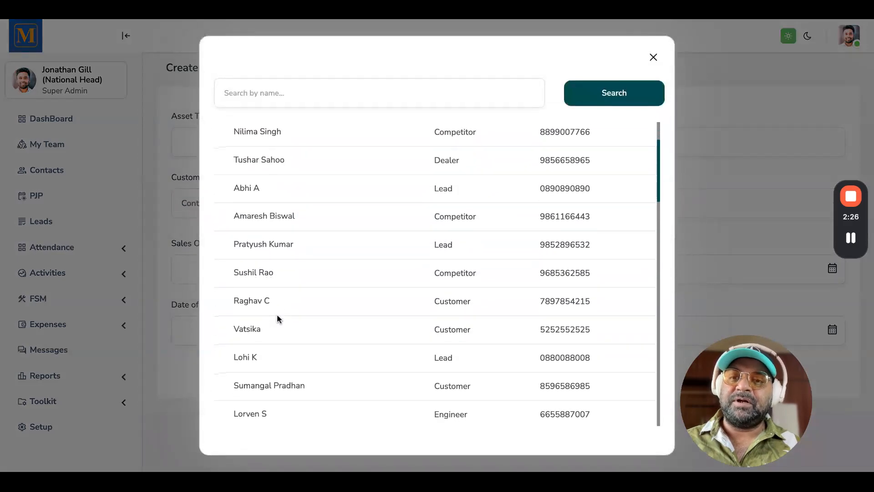
scroll(276, 313, "up", 2)
left_click(653, 59)
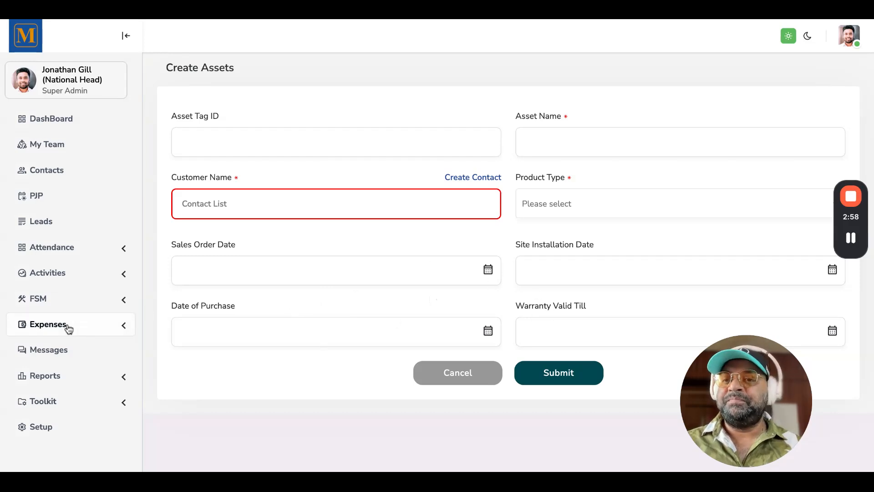
Open the Service Requests list under FSM and then the Create Service Request form
left_click(65, 303)
scroll(80, 373, "down", 3)
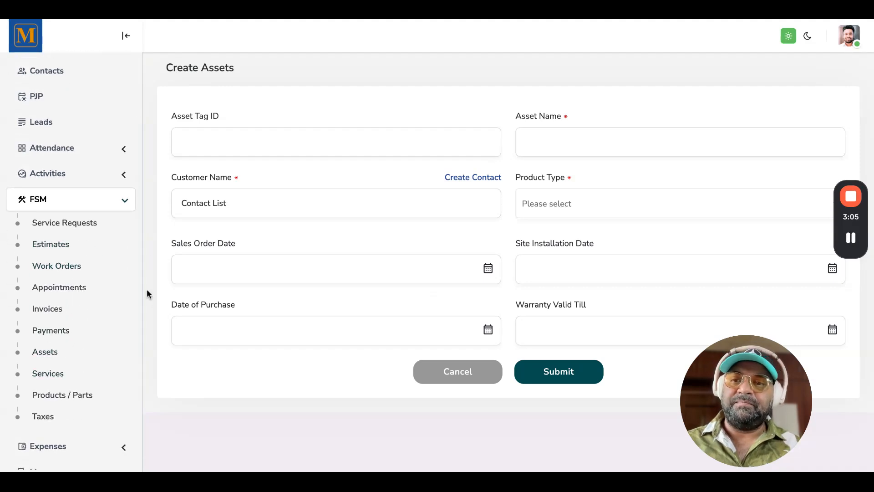
left_click(73, 224)
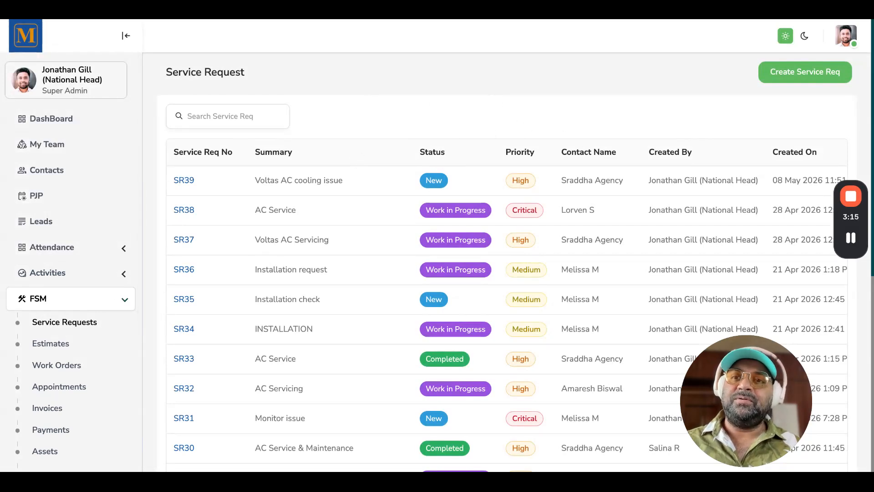
left_click(787, 74)
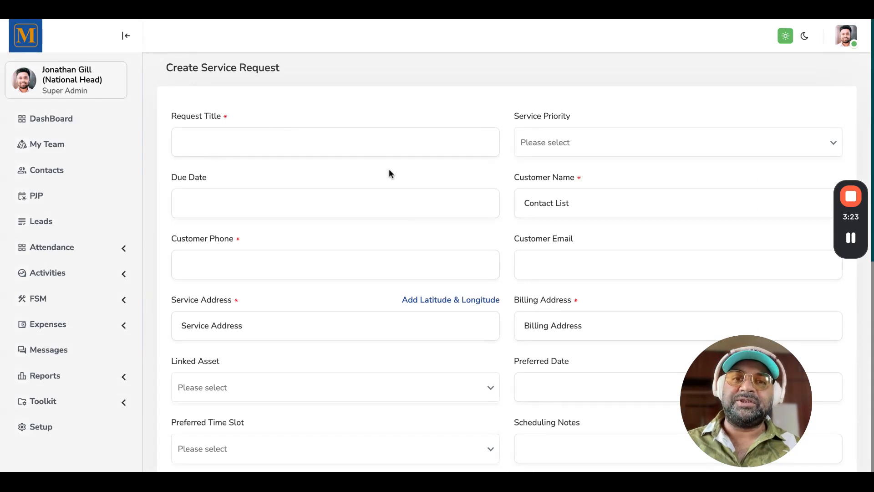
View the Service Priority options and the Customer Name contact picker, closing both without selecting
left_click(598, 143)
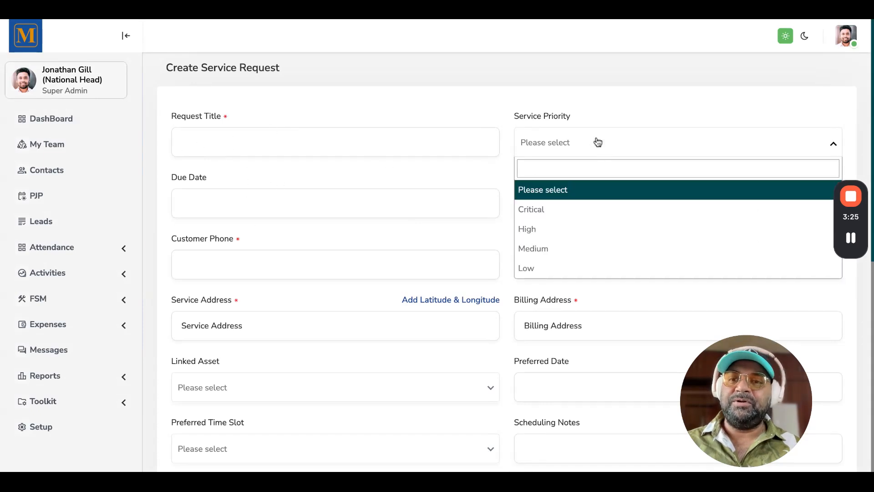
left_click(598, 143)
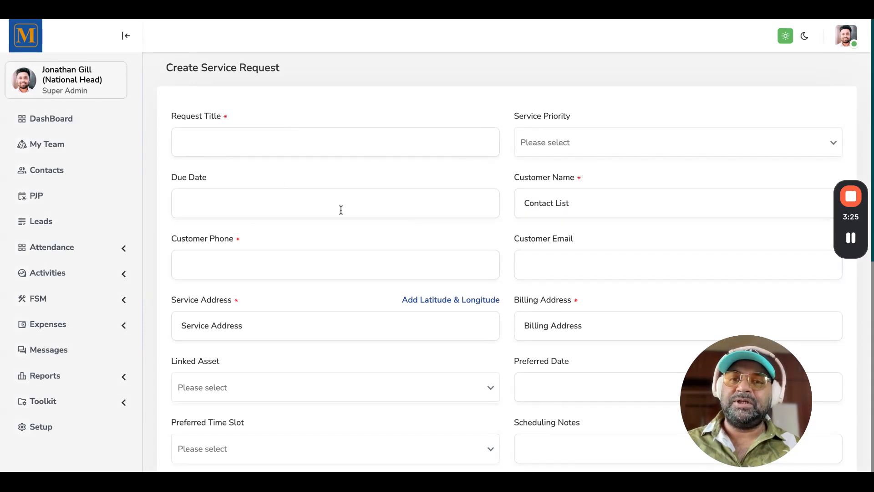
left_click(568, 211)
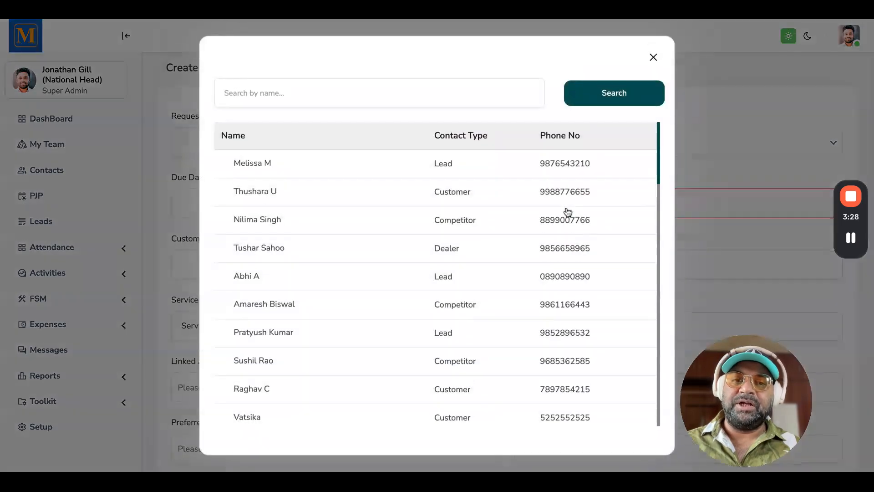
left_click(654, 58)
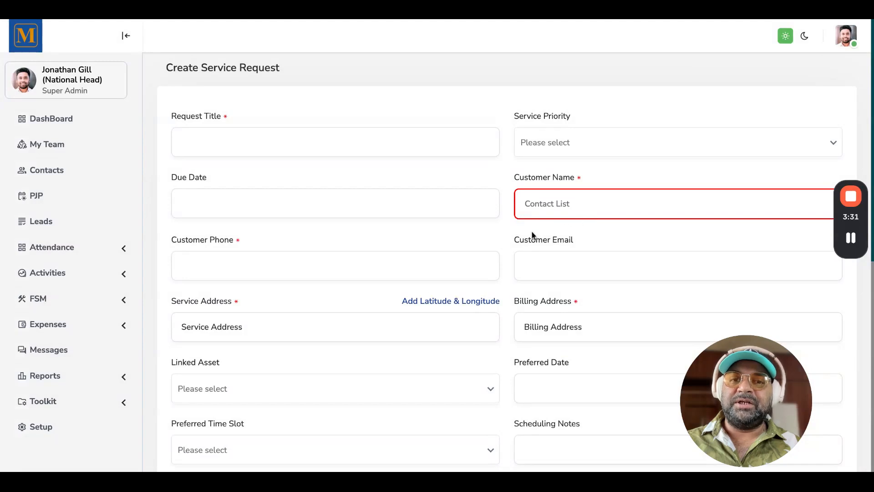
Scroll down the service request form and open the Linked Asset list to view available assets
scroll(532, 235, "down", 2)
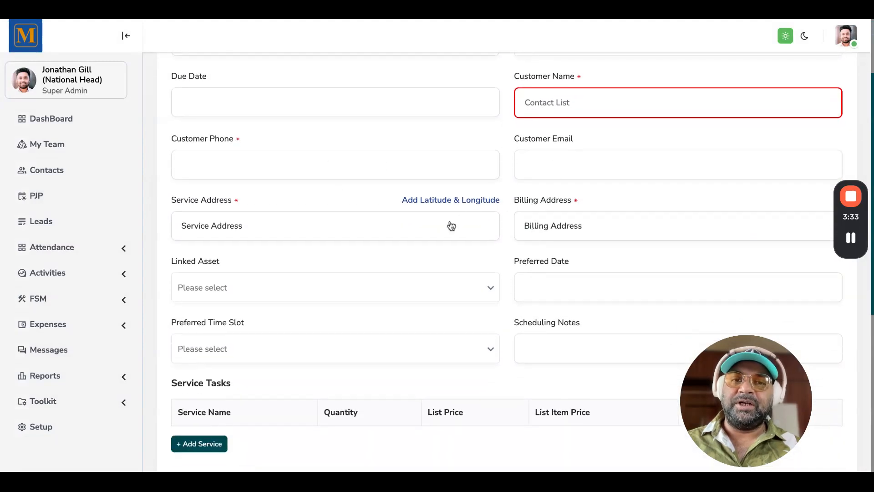
scroll(462, 287, "down", 2)
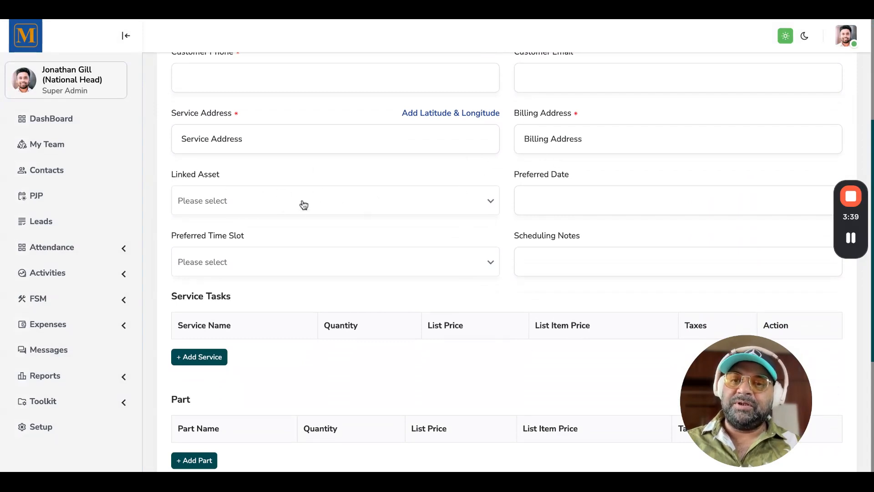
left_click(262, 201)
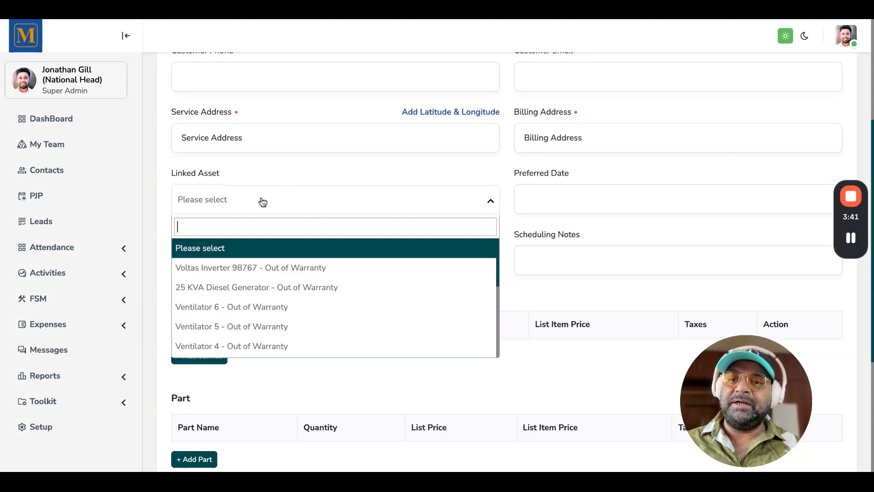
Close the asset list and view the Preferred Time Slot options without selecting one
left_click(316, 173)
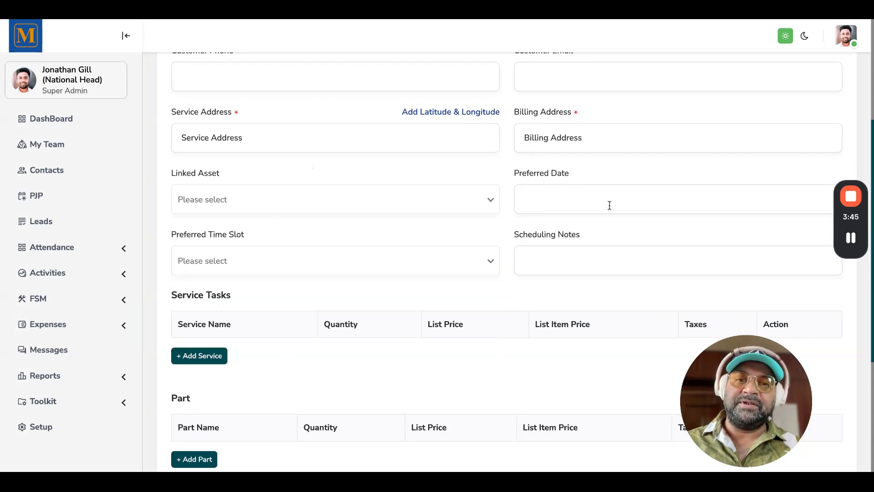
scroll(371, 269, "down", 3)
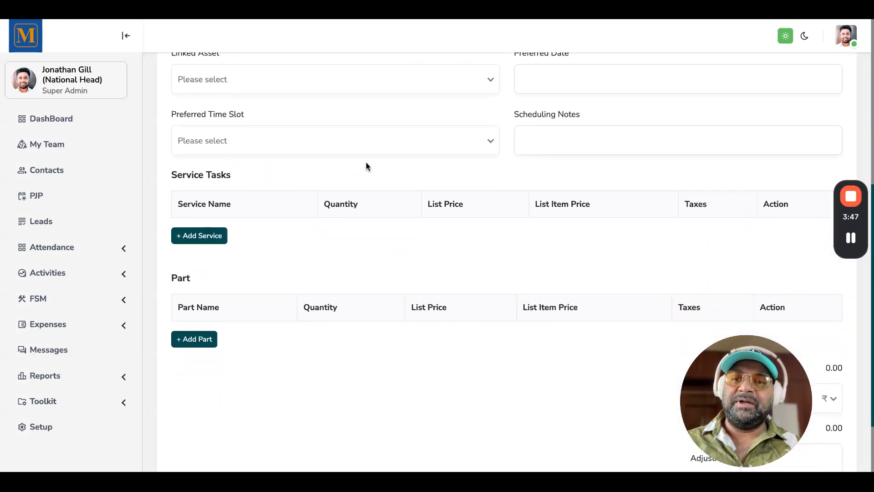
left_click(378, 143)
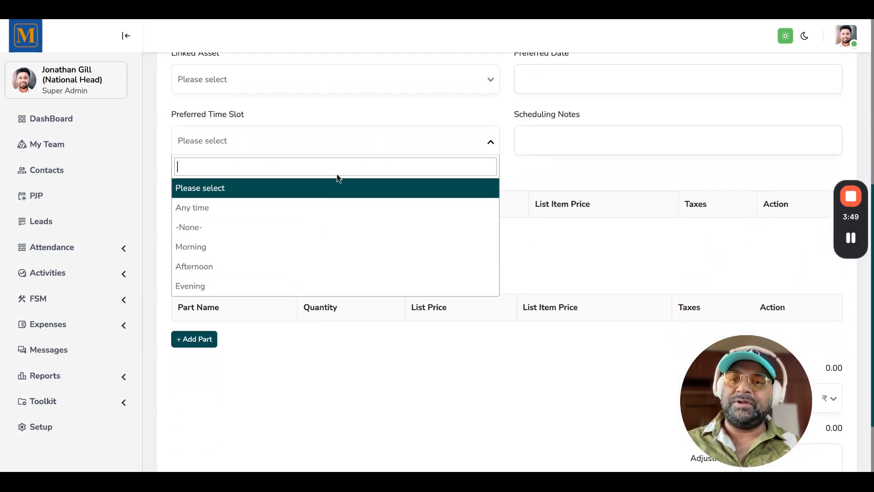
left_click(403, 120)
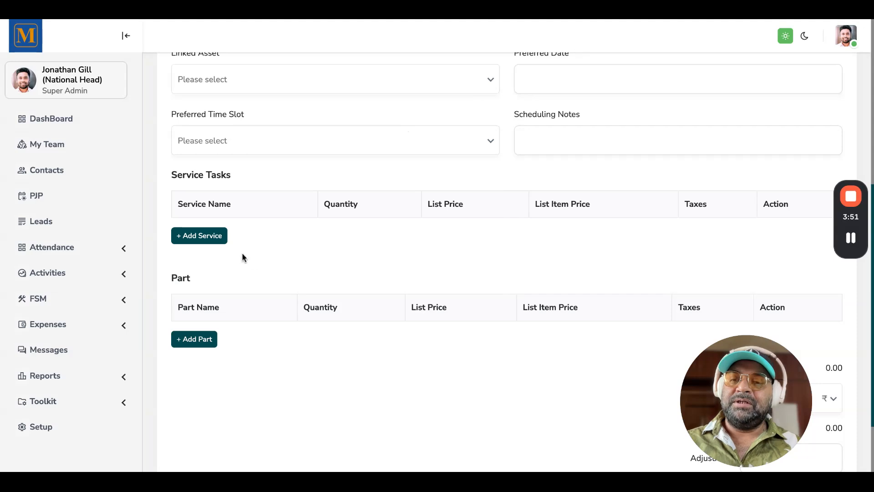
Add a service task row and view its tax options without selecting any
left_click(206, 241)
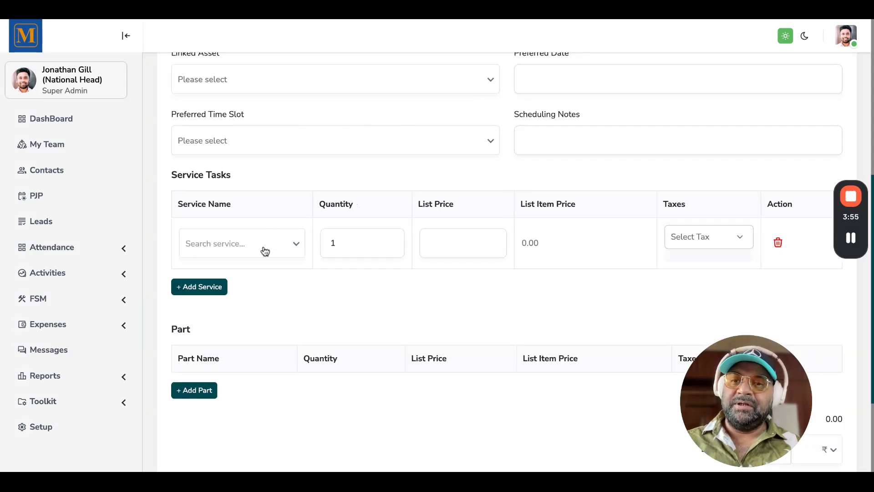
left_click(250, 251)
left_click(368, 294)
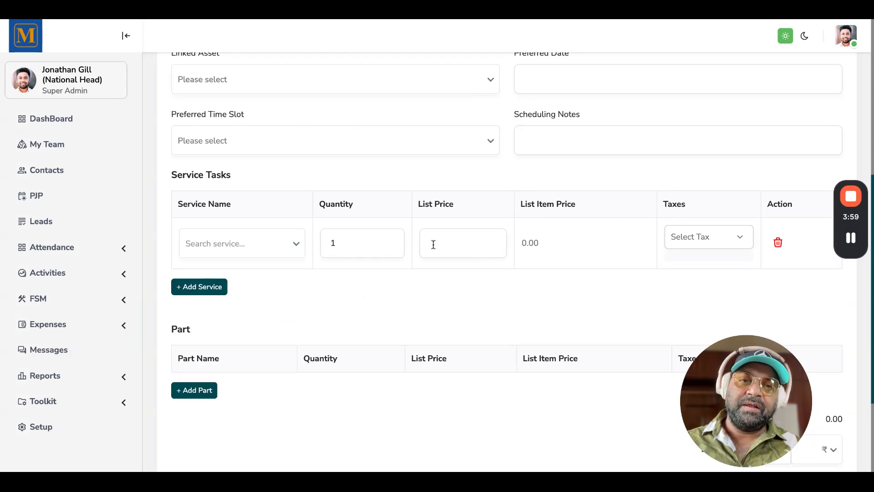
left_click(712, 239)
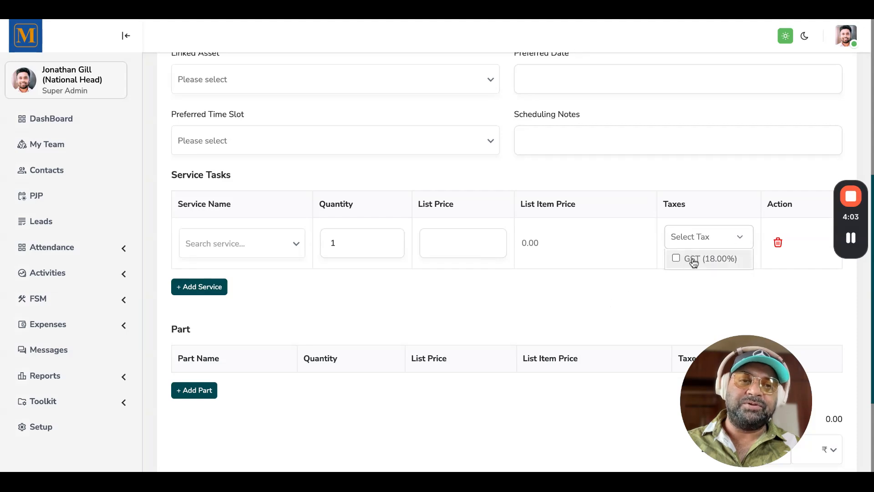
left_click(521, 289)
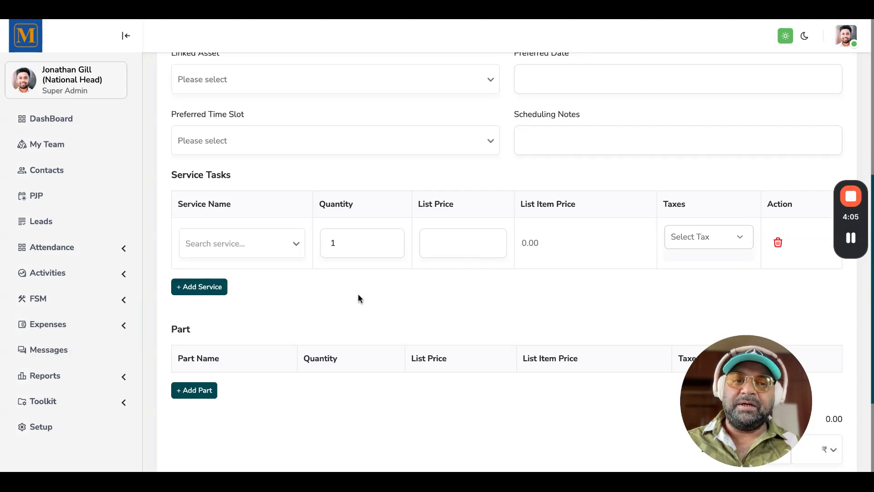
scroll(359, 295, "down", 3)
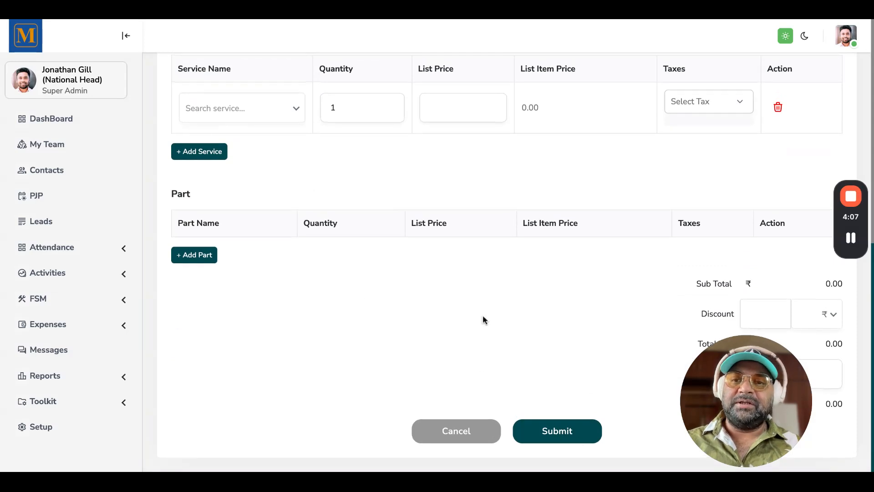
Open service request SR39 from the Service Requests list and review its details
left_click(57, 300)
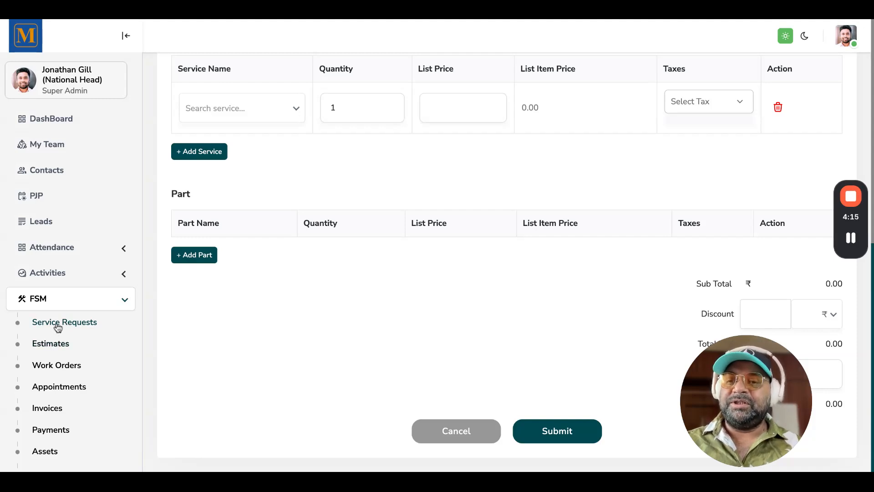
left_click(58, 324)
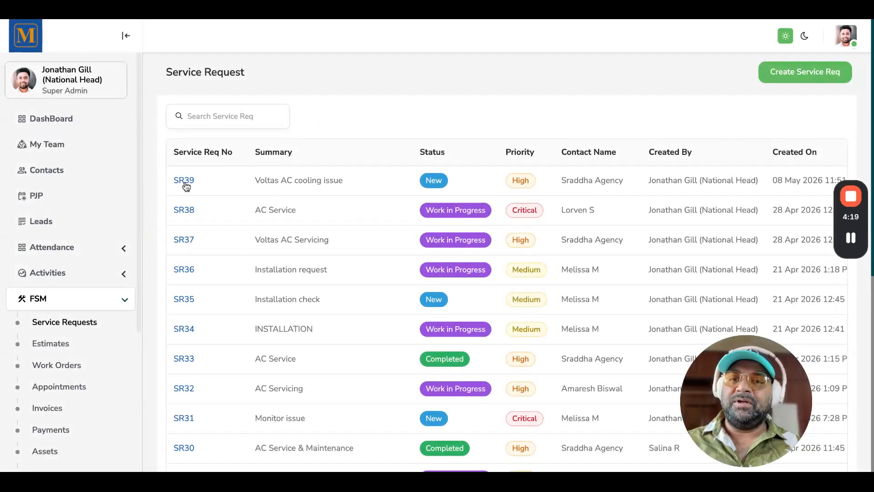
left_click(185, 182)
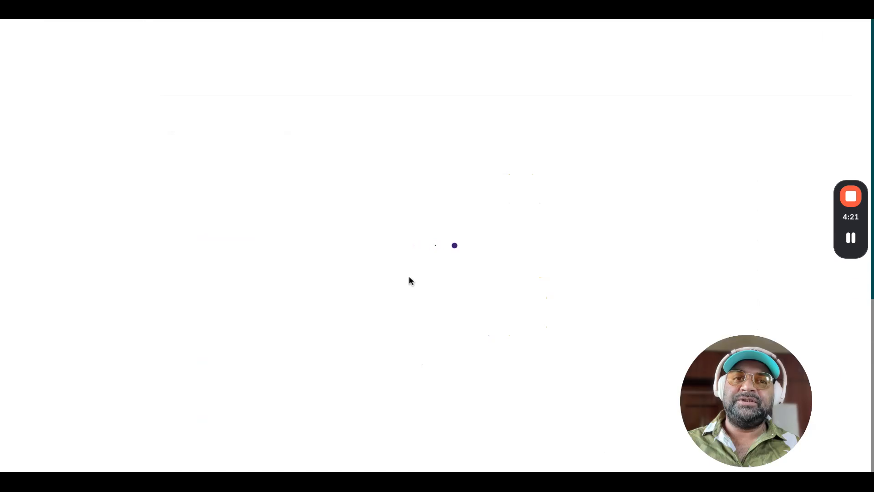
scroll(388, 327, "down", 6)
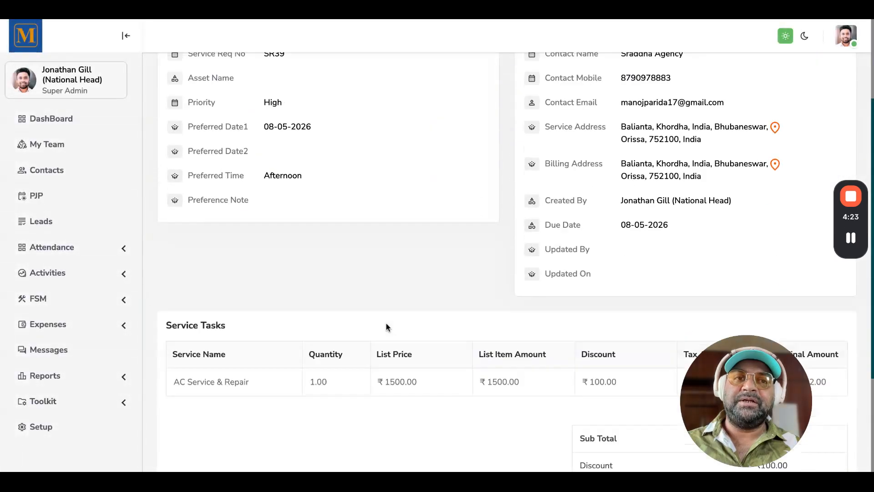
scroll(387, 327, "up", 6)
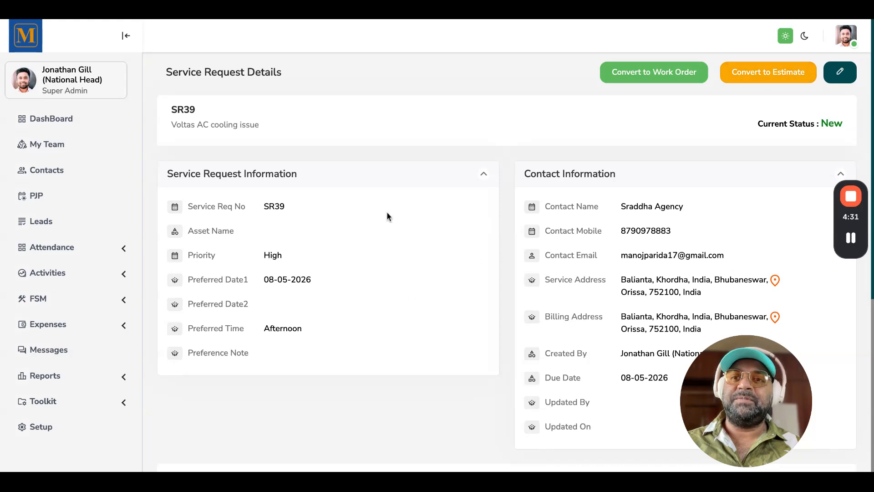
Convert SR39 to an estimate and review the prefilled Create Estimate form down to its totals
left_click(767, 72)
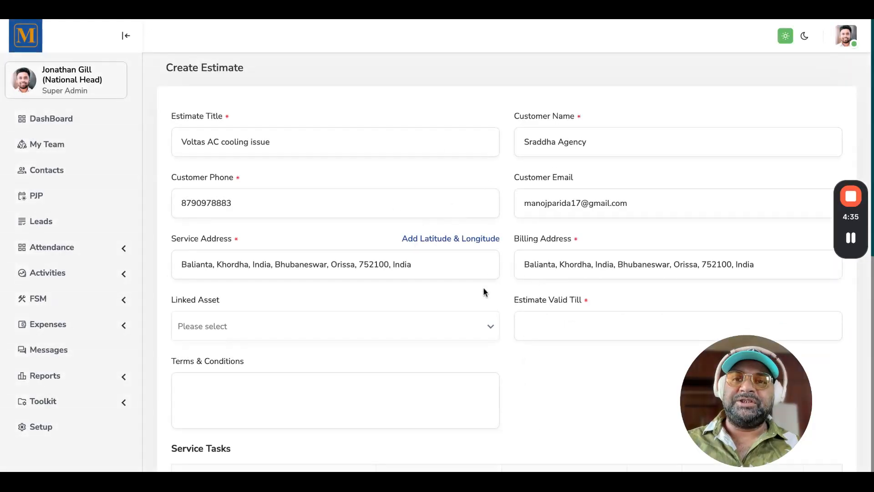
scroll(485, 292, "down", 2)
scroll(483, 292, "down", 6)
scroll(484, 291, "up", 10)
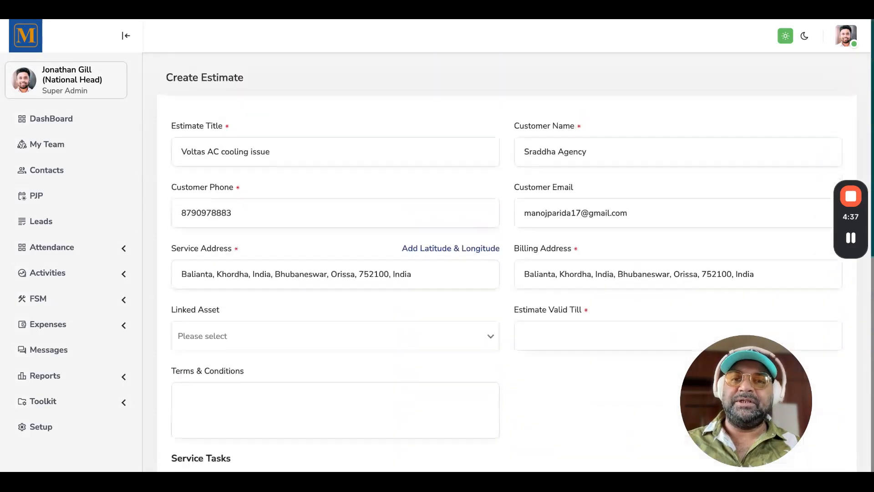
scroll(448, 354, "down", 2)
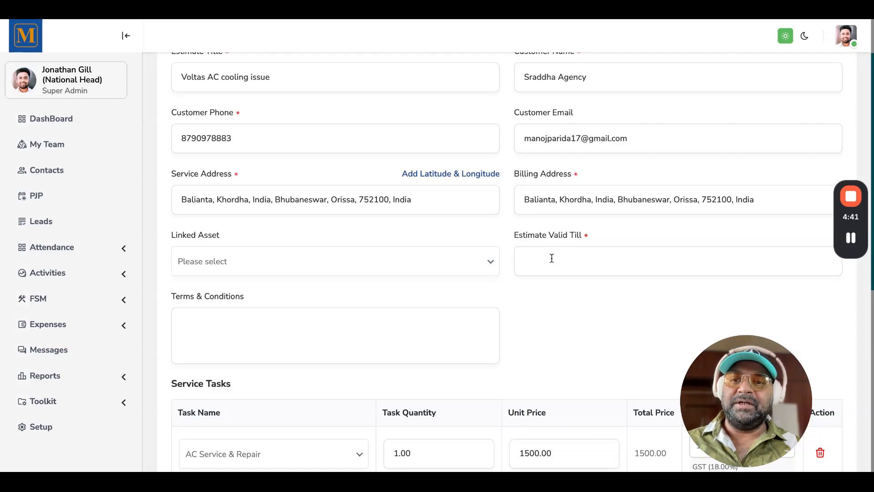
scroll(552, 258, "up", 2)
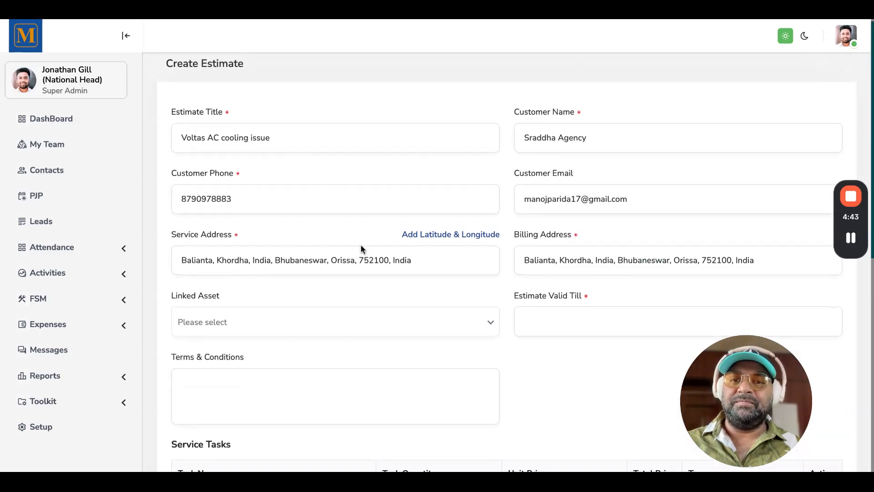
scroll(359, 280, "down", 2)
scroll(399, 301, "down", 2)
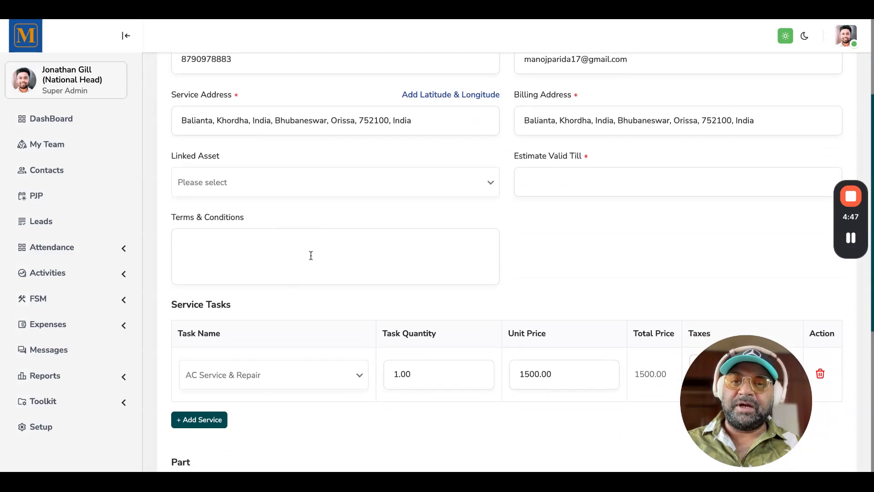
scroll(413, 271, "down", 5)
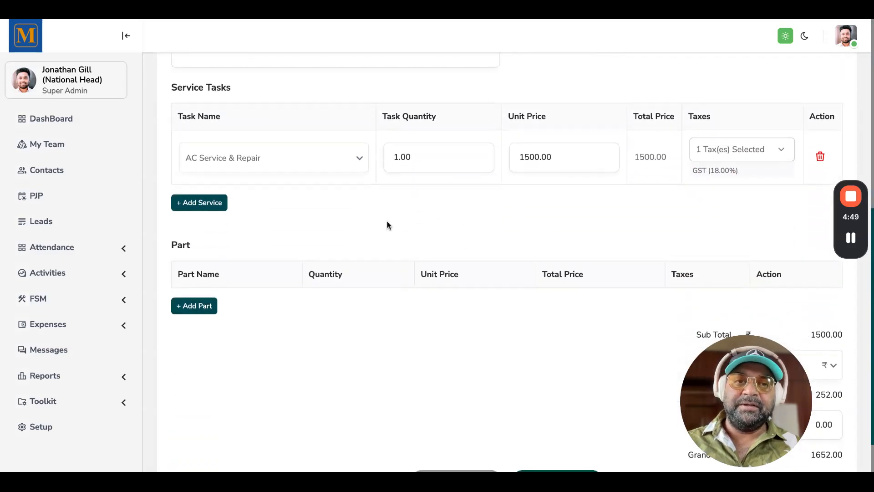
scroll(565, 227, "down", 1)
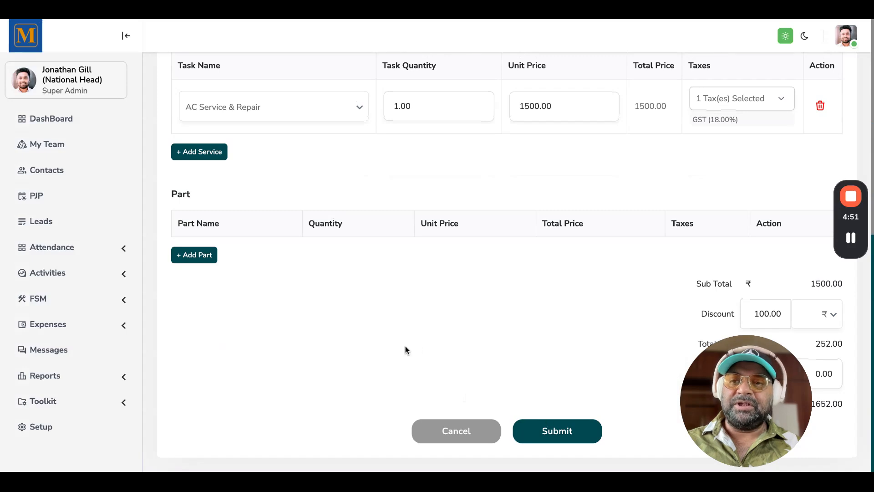
Open estimate ES26 from the Estimates list and review its information and service tasks
left_click(52, 302)
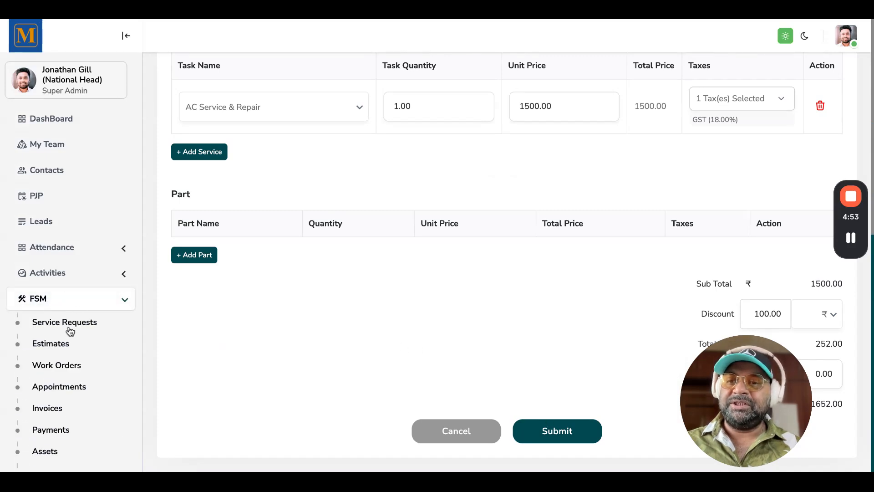
left_click(56, 345)
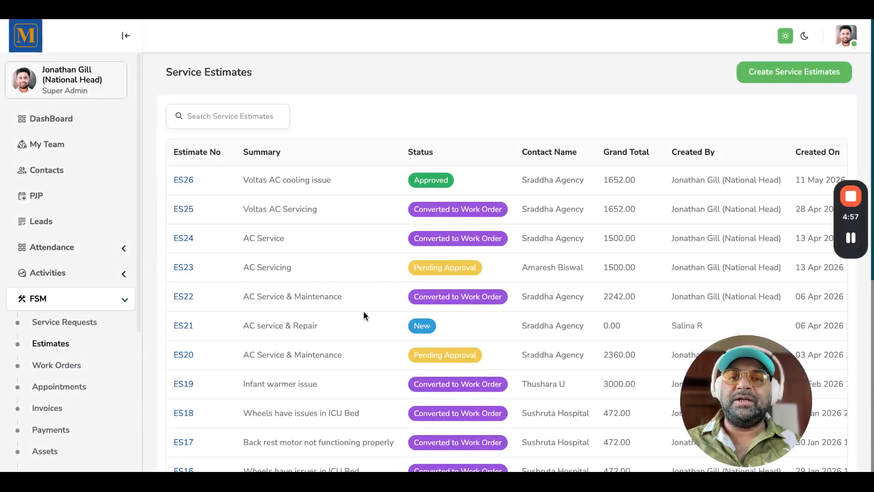
left_click(184, 182)
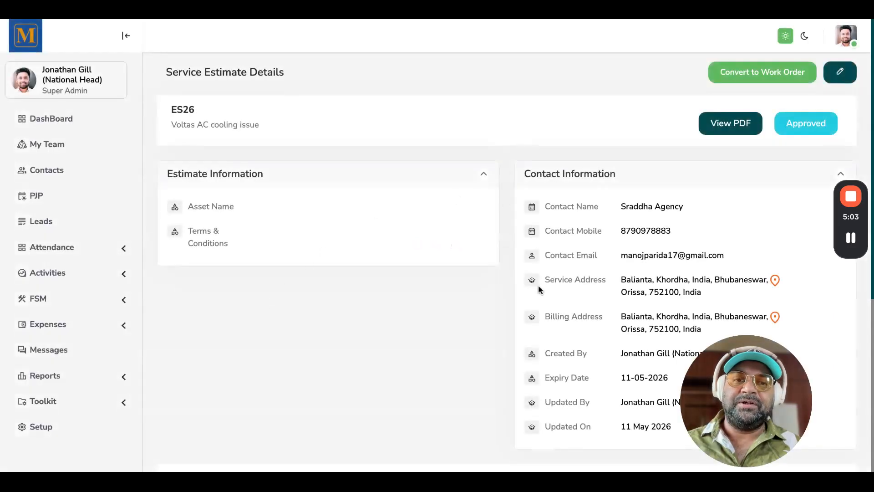
scroll(539, 289, "down", 1)
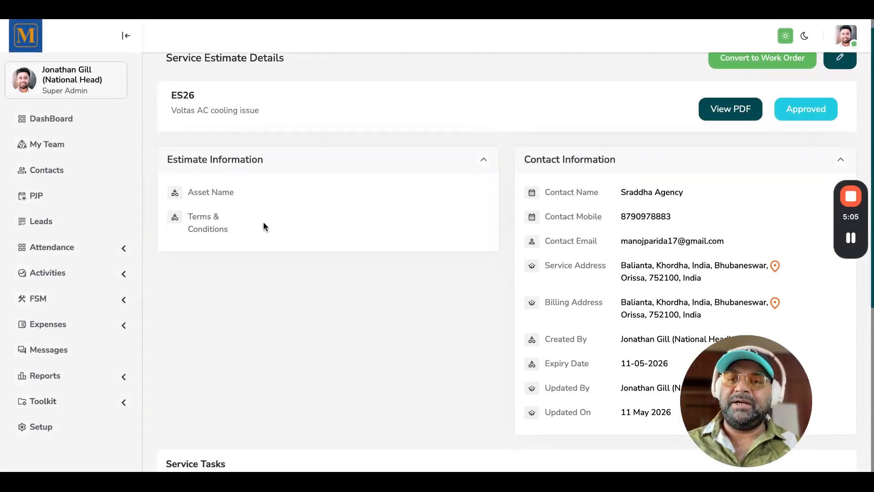
scroll(263, 222, "down", 1)
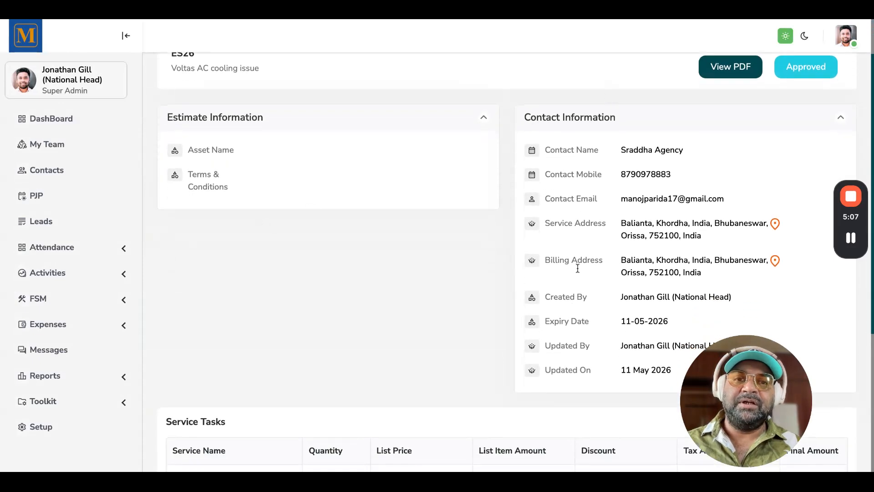
scroll(578, 266, "down", 5)
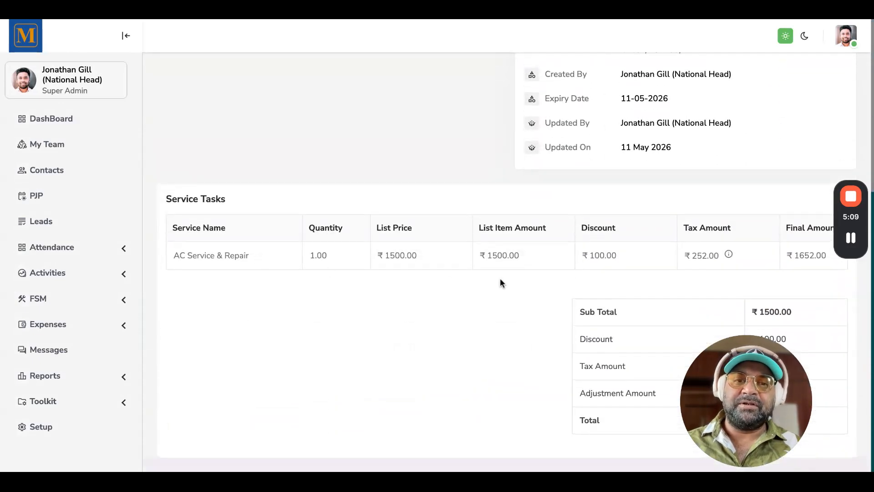
scroll(506, 321, "up", 6)
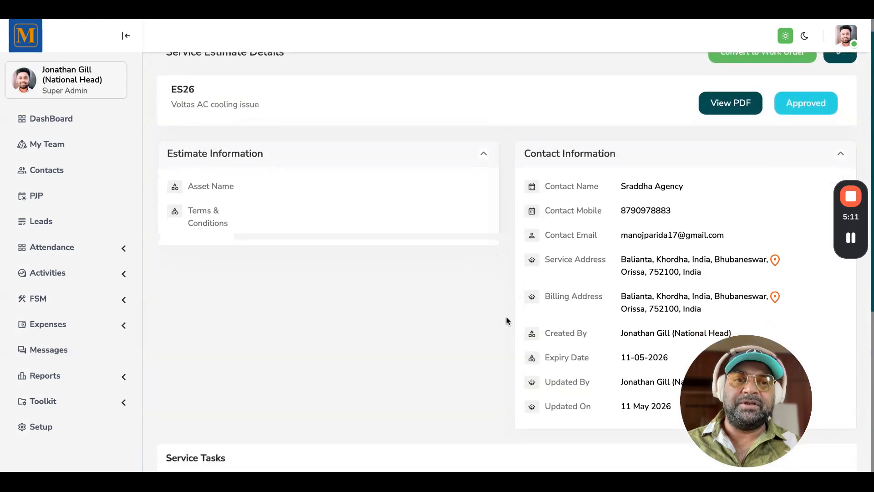
scroll(739, 171, "up", 1)
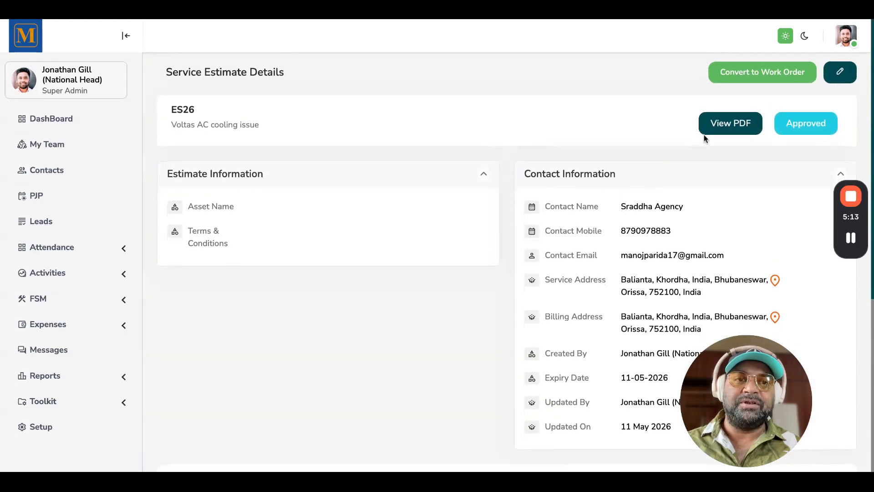
Preview the PDF of estimate ES26, close it, and return to the Estimates list
left_click(720, 123)
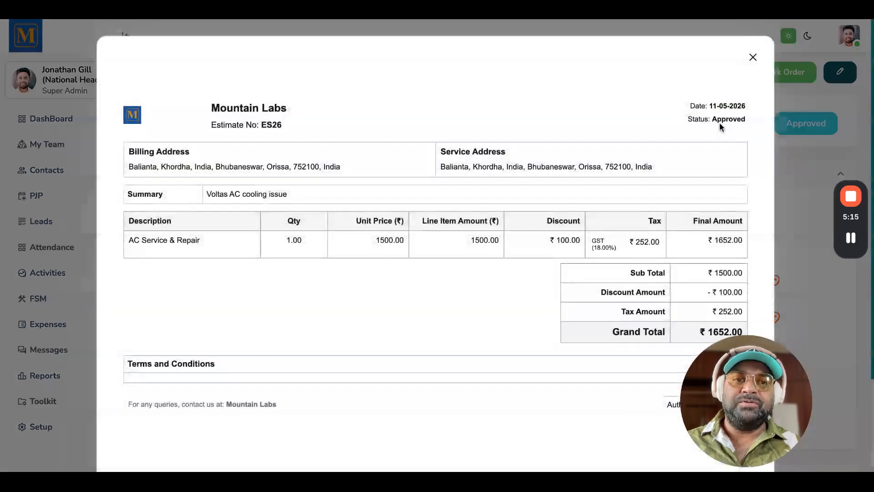
scroll(501, 239, "down", 3)
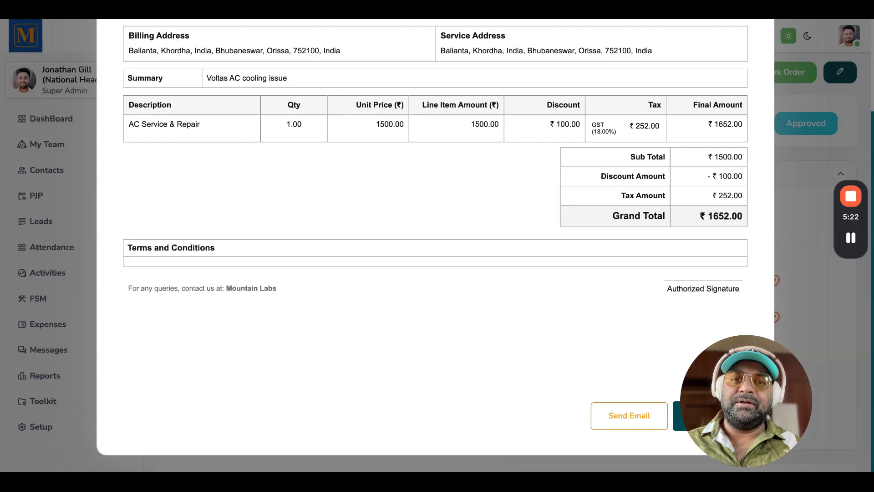
scroll(461, 330, "up", 3)
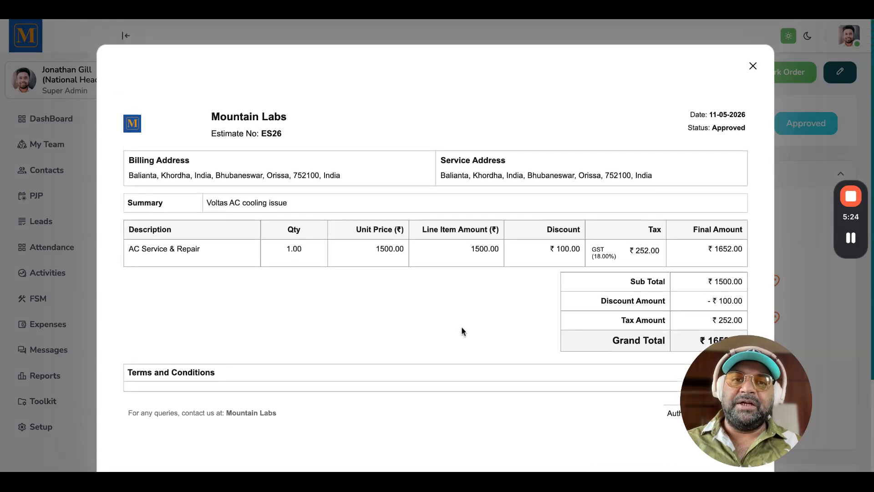
left_click(752, 58)
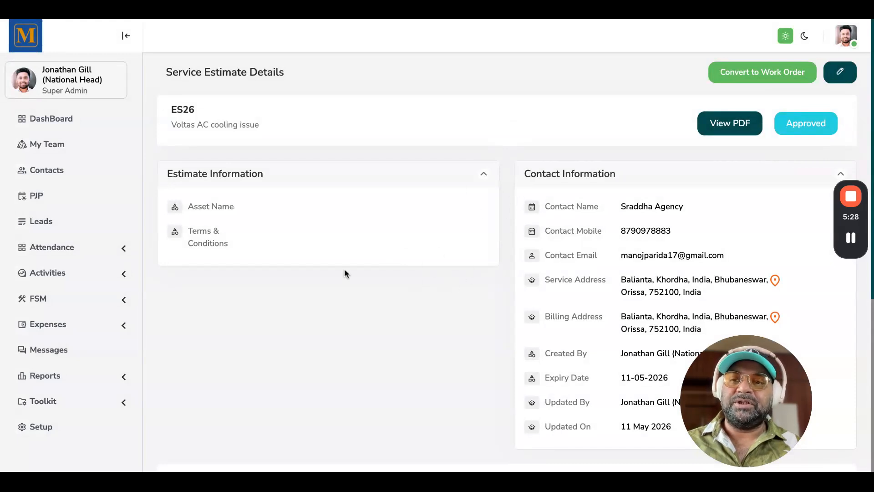
left_click(51, 299)
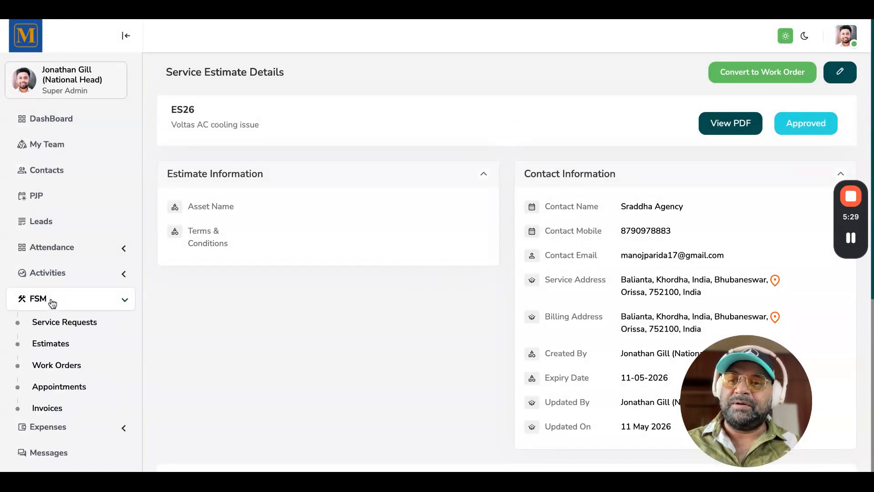
left_click(60, 349)
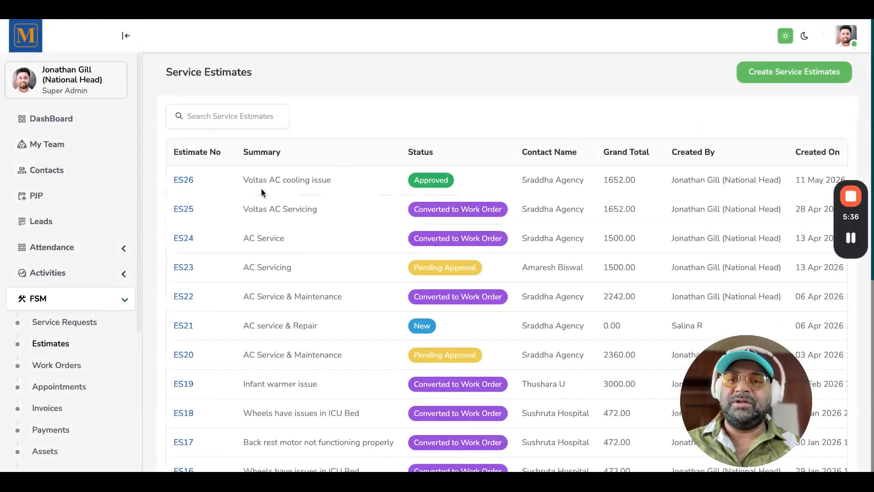
Open estimate ES26, convert it to a work order, and set the work priority to High
left_click(185, 182)
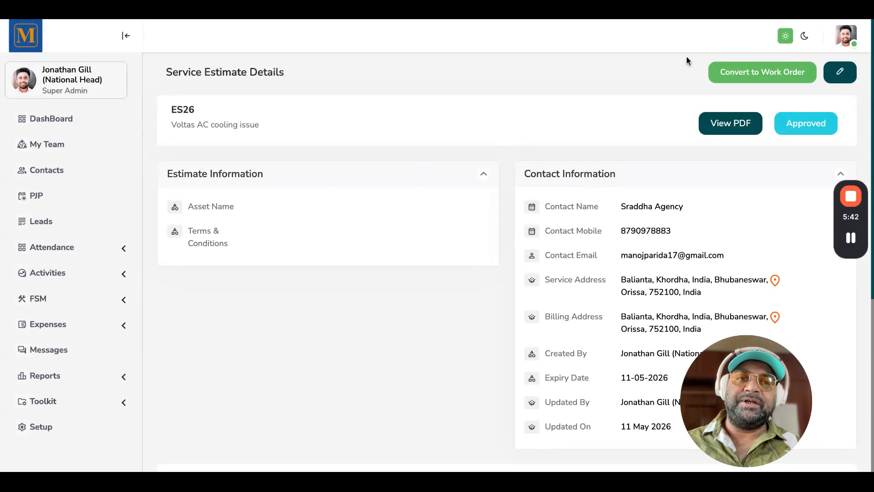
left_click(758, 81)
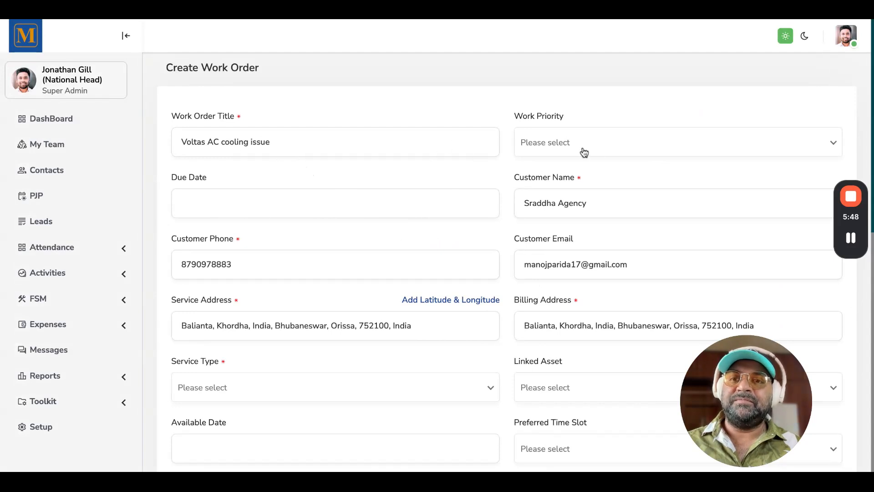
left_click(600, 149)
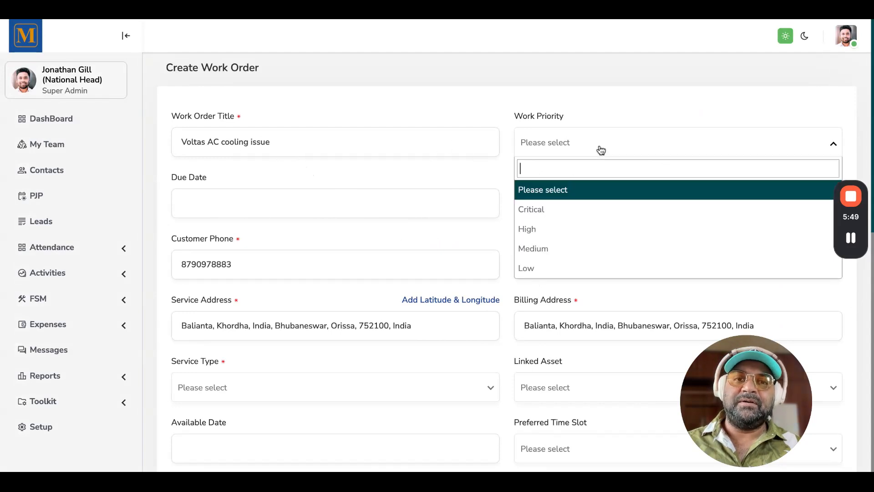
left_click(547, 240)
Set the work order's due date to 11-05-2026 and its service type to Service
left_click(291, 201)
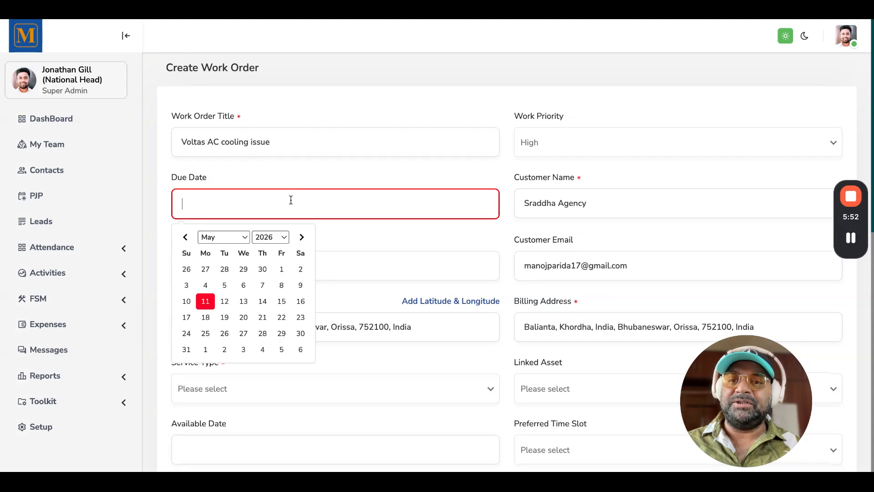
left_click(205, 303)
scroll(381, 278, "down", 2)
scroll(381, 278, "down", 2)
left_click(337, 200)
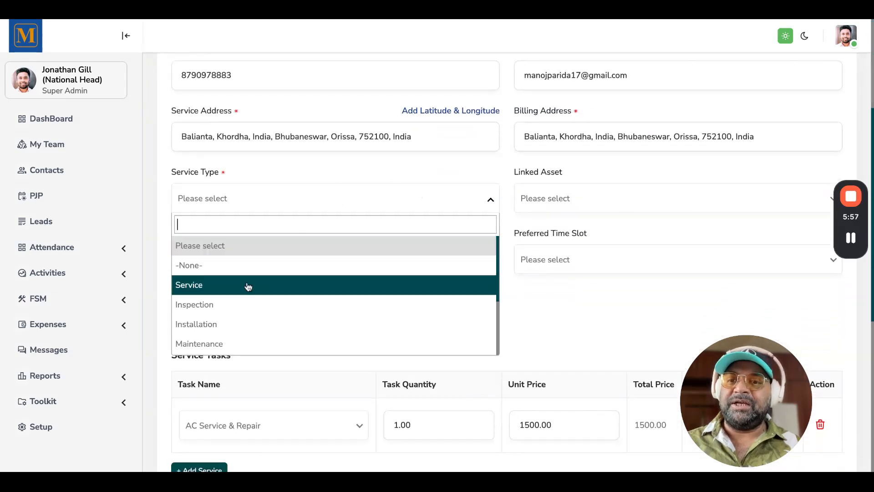
left_click(233, 285)
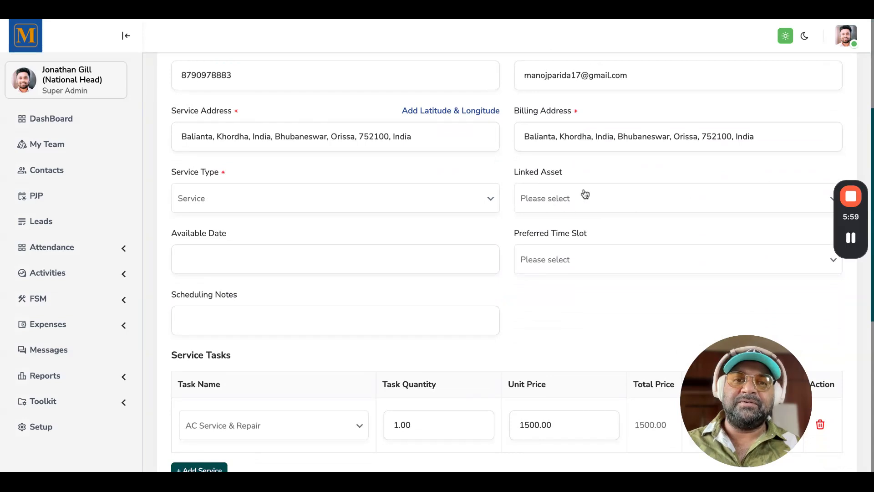
Set the available date to 11-05-2026 and the preferred time slot to Afternoon, then submit the work order
left_click(493, 263)
left_click(205, 357)
left_click(548, 261)
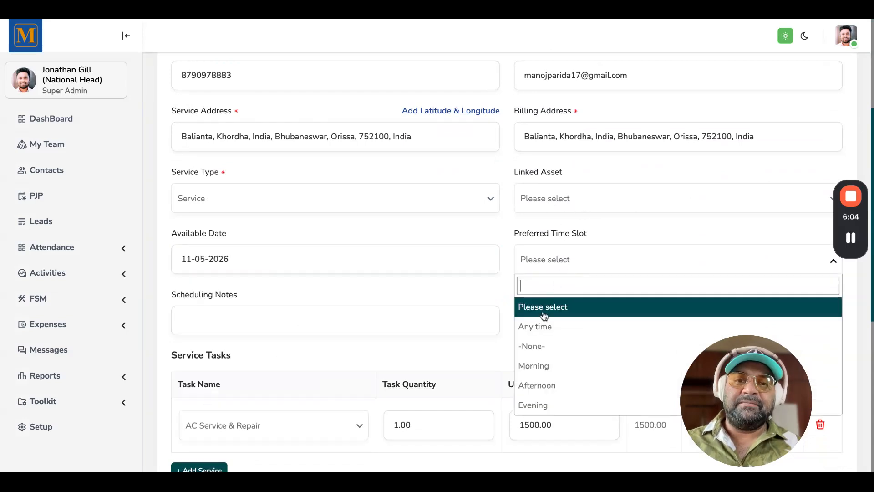
left_click(542, 386)
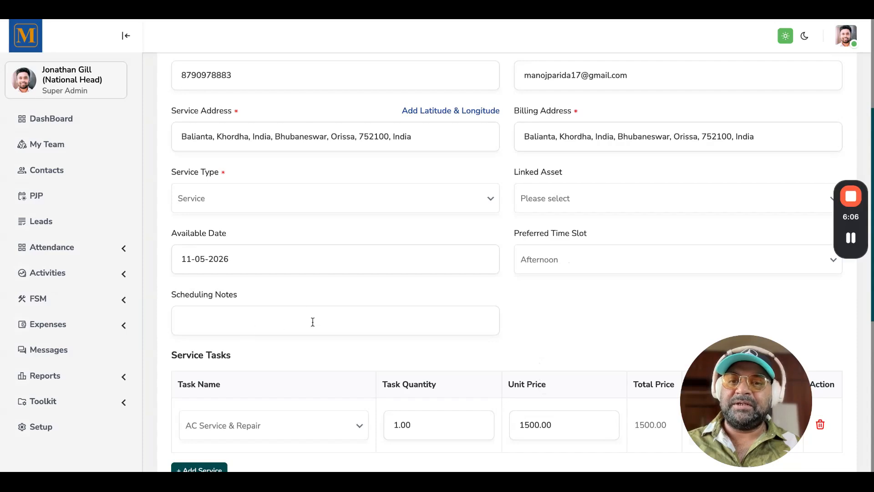
scroll(398, 314, "down", 5)
scroll(542, 355, "down", 3)
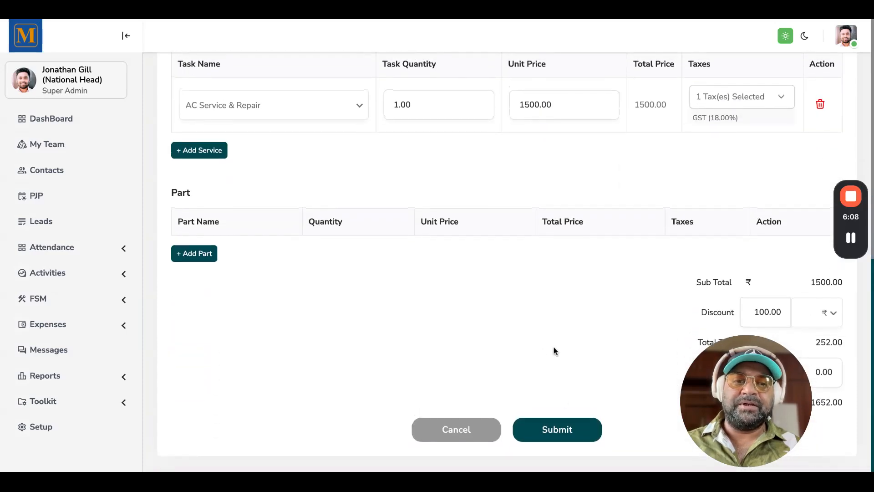
left_click(556, 431)
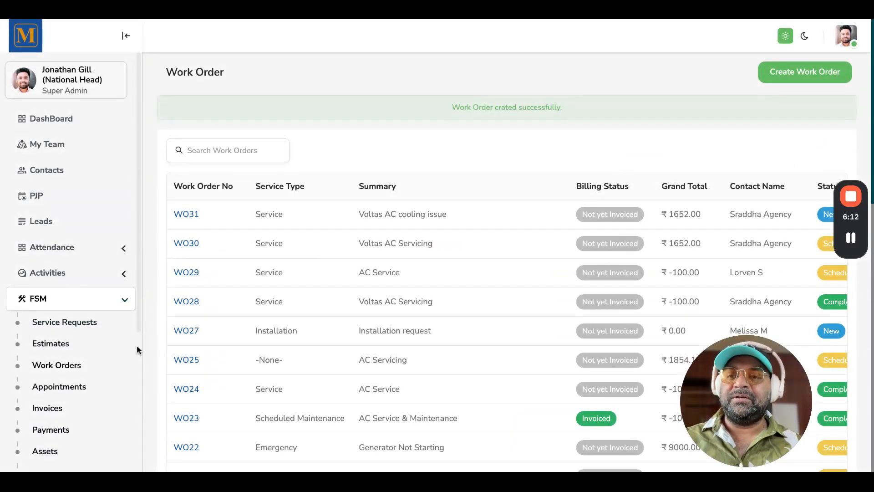
Open work order WO31 from the Work Orders list and review its information and service tasks
left_click(71, 369)
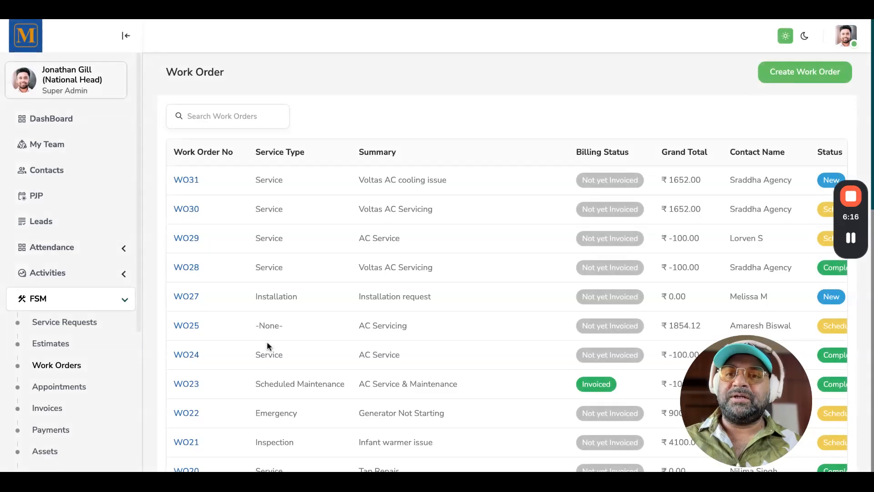
left_click(188, 181)
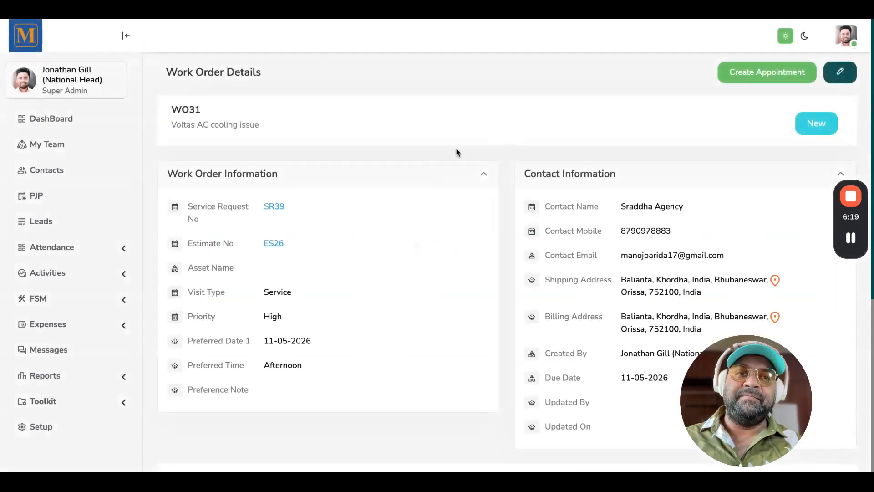
scroll(490, 318, "down", 5)
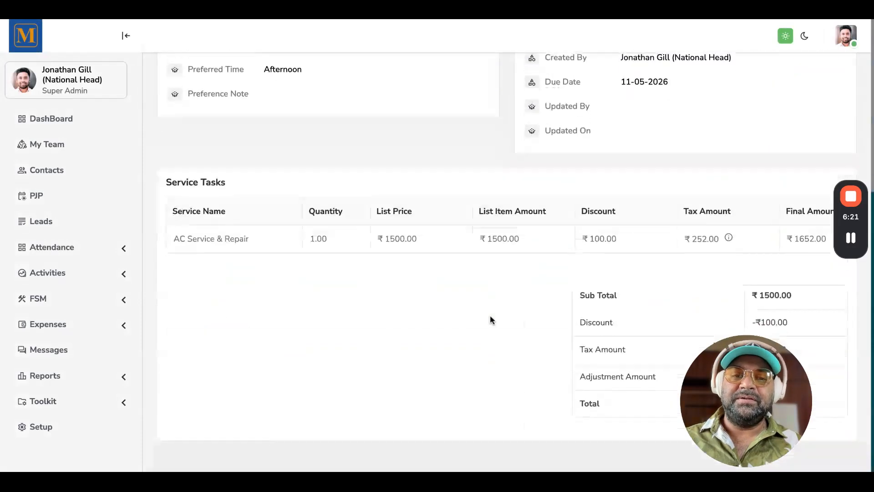
scroll(490, 318, "up", 5)
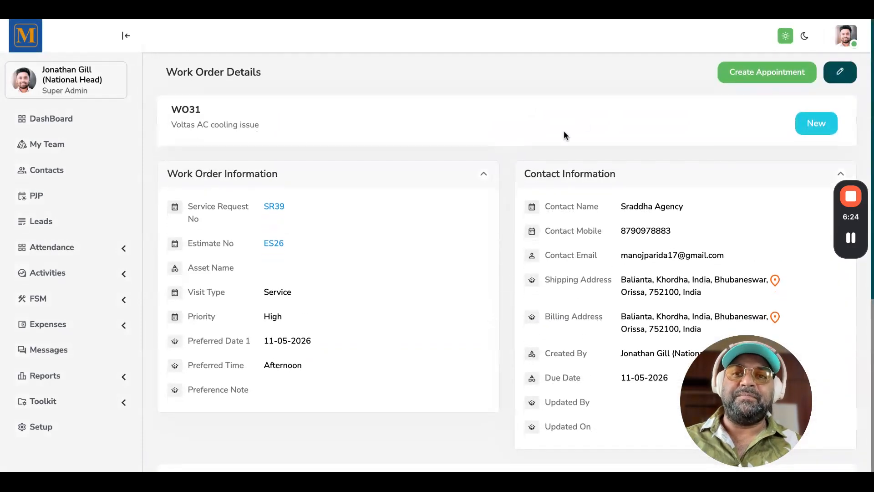
Create an appointment from WO31 and assign a field technician from the technician list
left_click(746, 76)
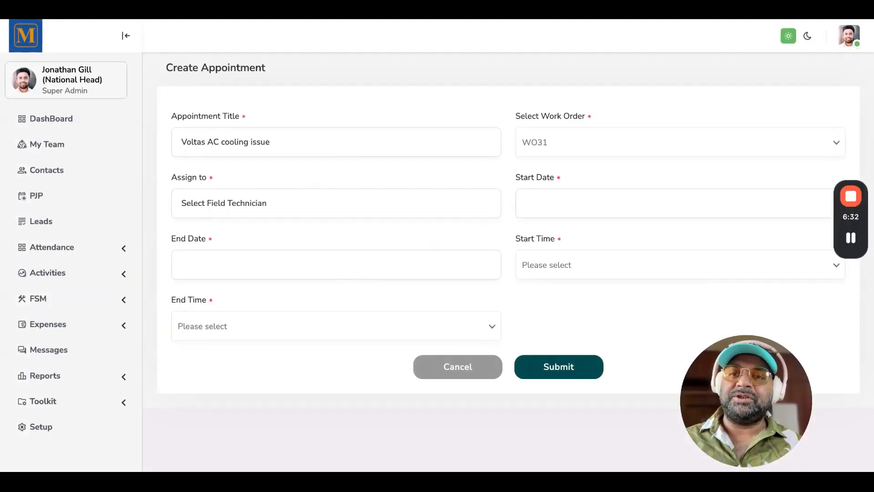
left_click(307, 143)
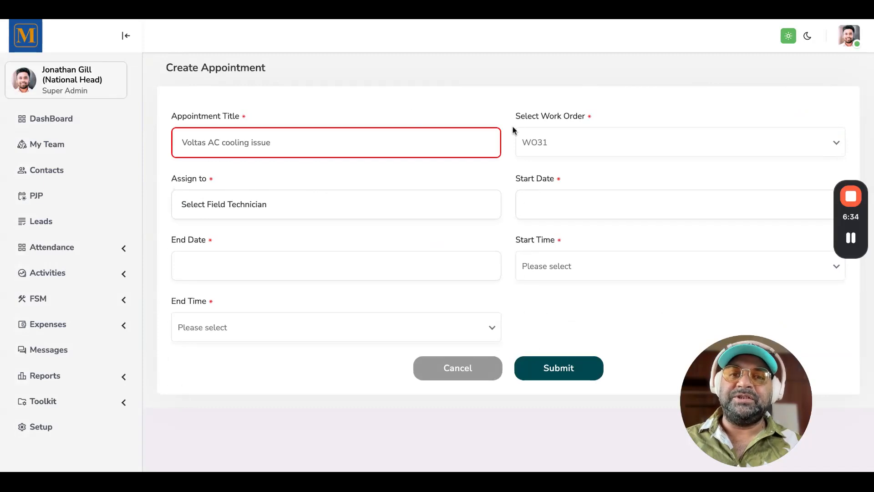
left_click(436, 177)
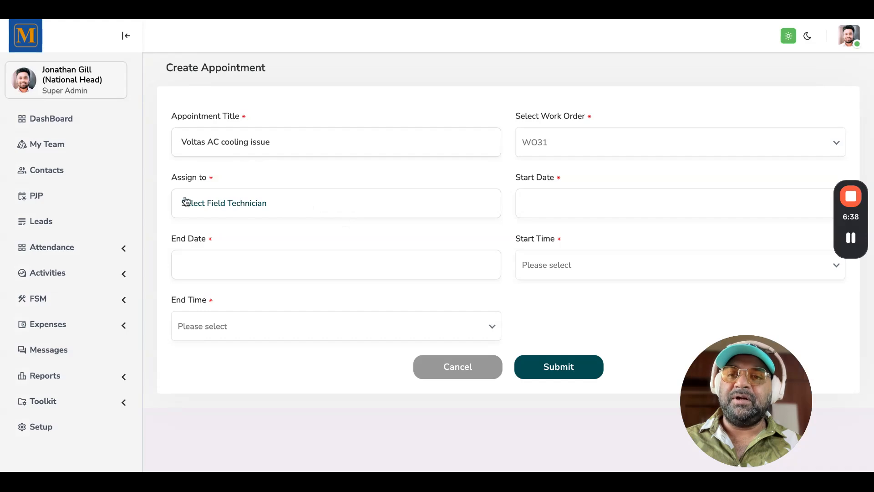
left_click(318, 208)
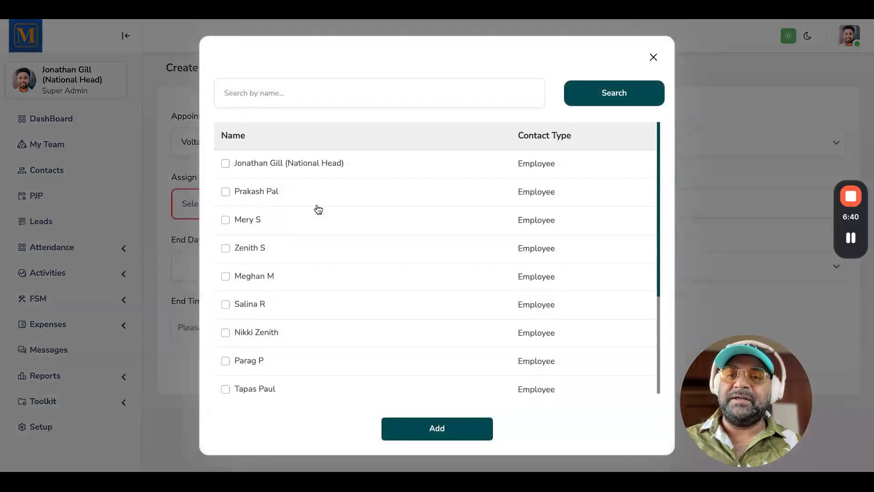
scroll(299, 322, "down", 1)
left_click(225, 254)
scroll(292, 262, "down", 2)
scroll(293, 261, "up", 3)
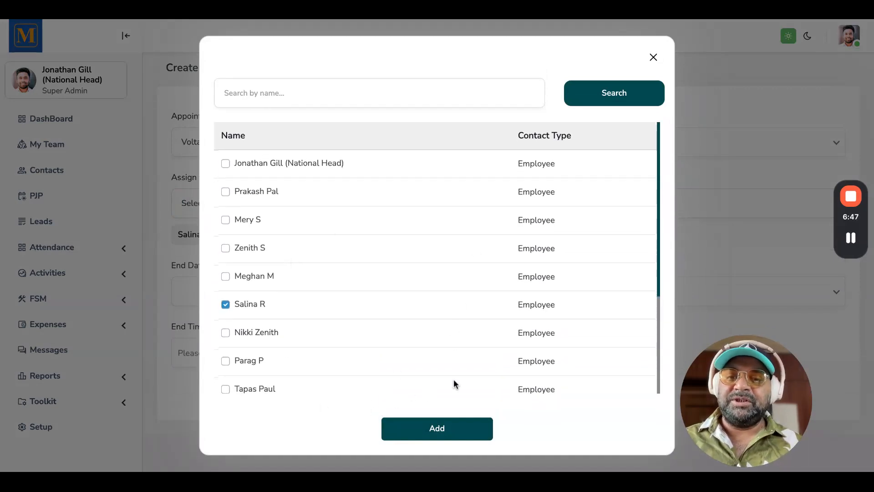
left_click(425, 432)
Set the appointment's start date and end date to 11-05-2026
left_click(576, 192)
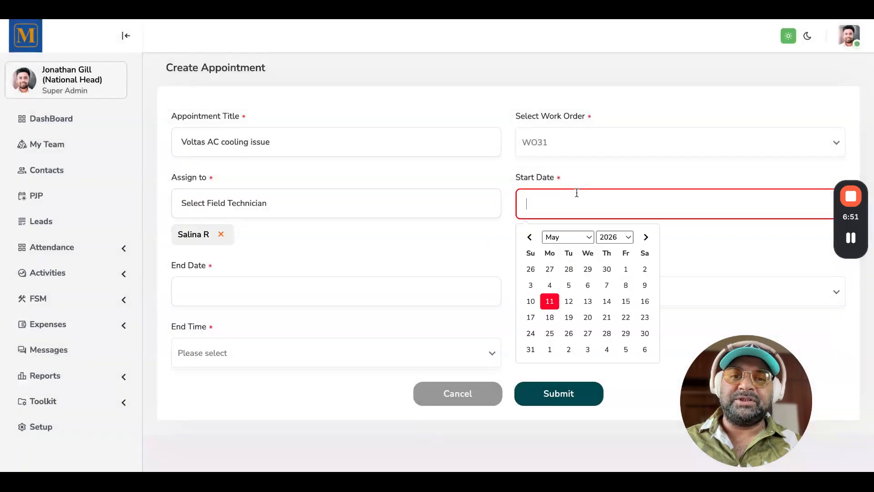
left_click(551, 301)
left_click(313, 287)
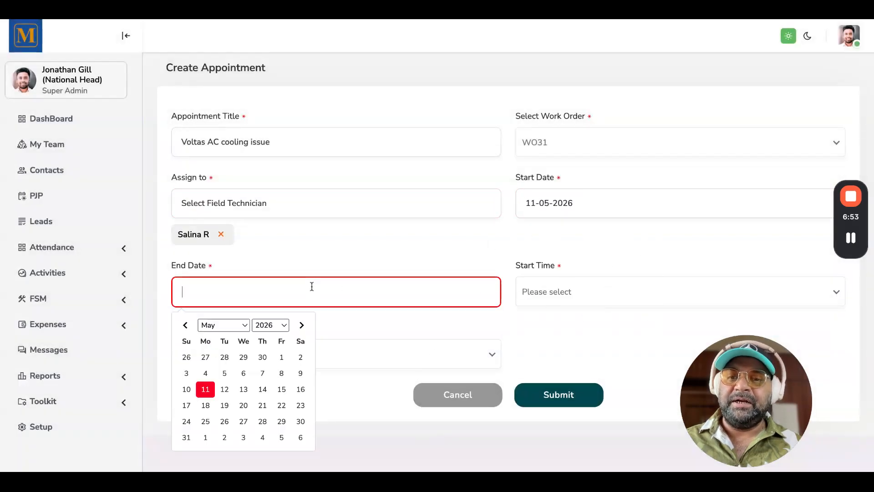
left_click(204, 391)
Set the start time to 02:00 PM and the end time to 03:00 PM, then submit the appointment
left_click(573, 292)
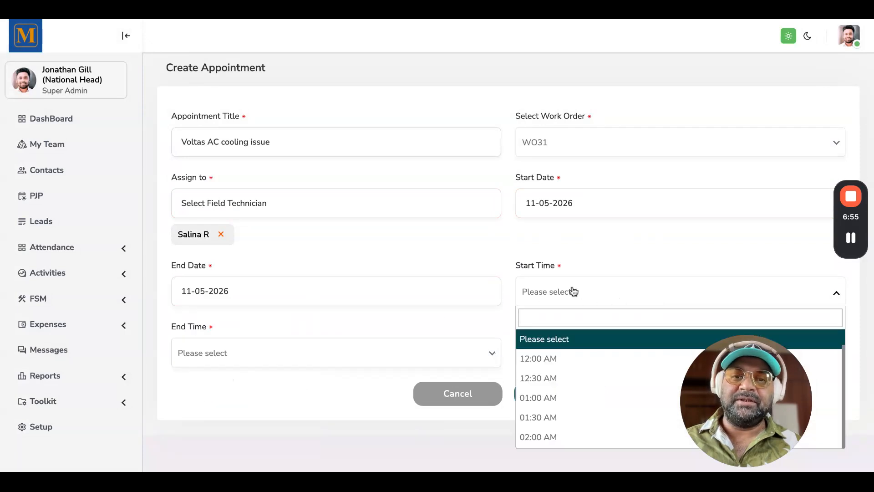
scroll(550, 424, "down", 10)
scroll(549, 424, "down", 1)
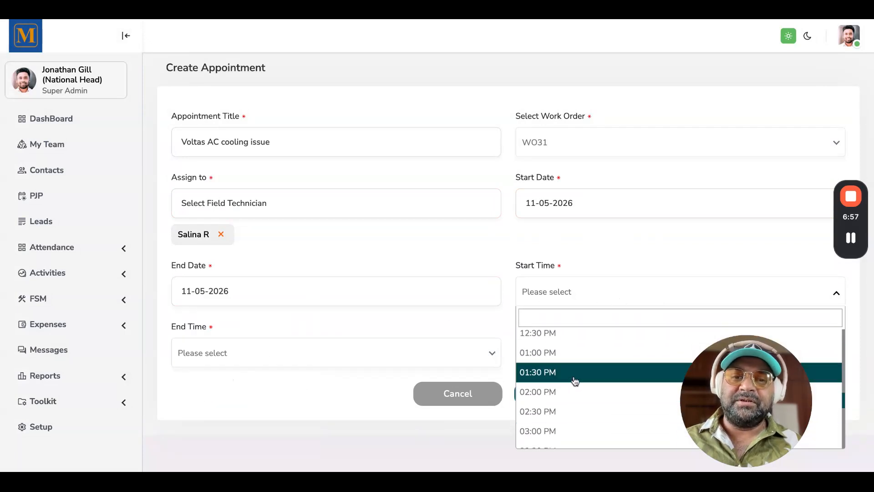
left_click(265, 363)
scroll(285, 318, "down", 10)
scroll(285, 313, "down", 3)
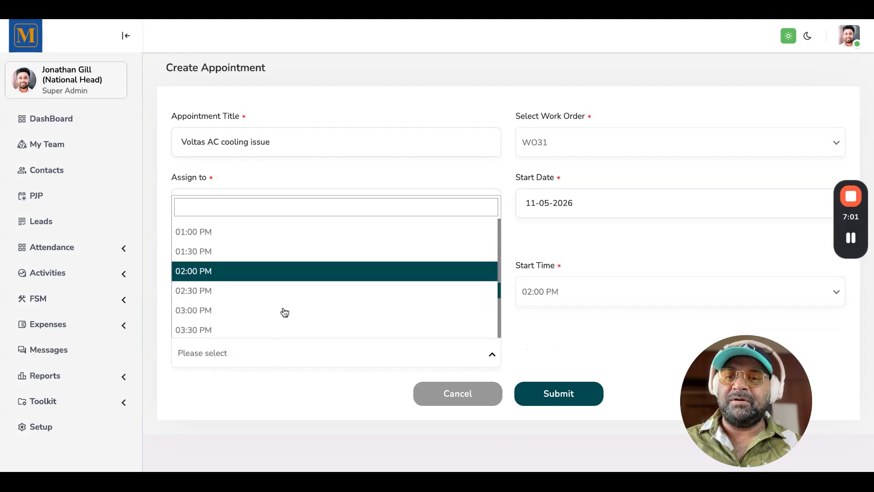
left_click(250, 273)
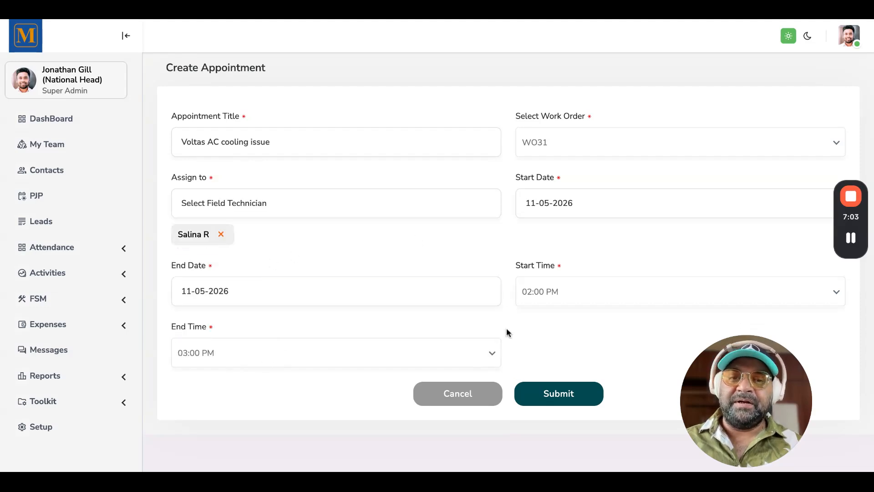
left_click(549, 398)
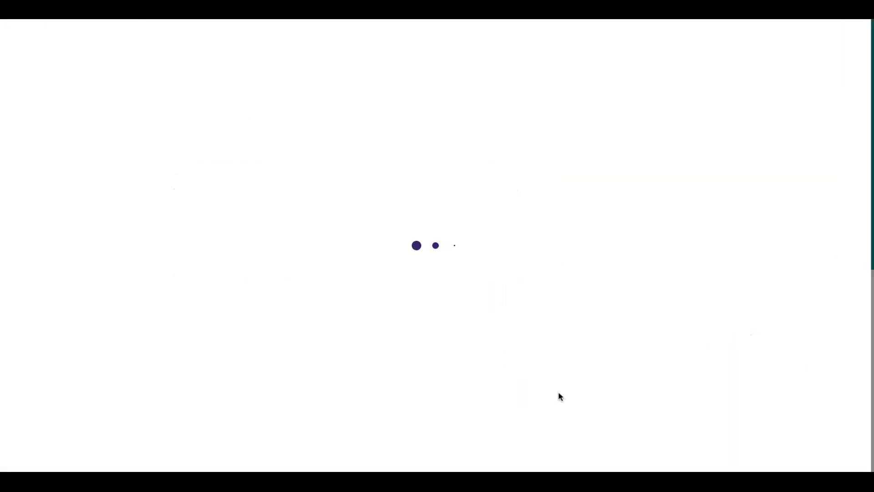
Open the Appointments list and view appointment SA29
scroll(251, 293, "down", 2)
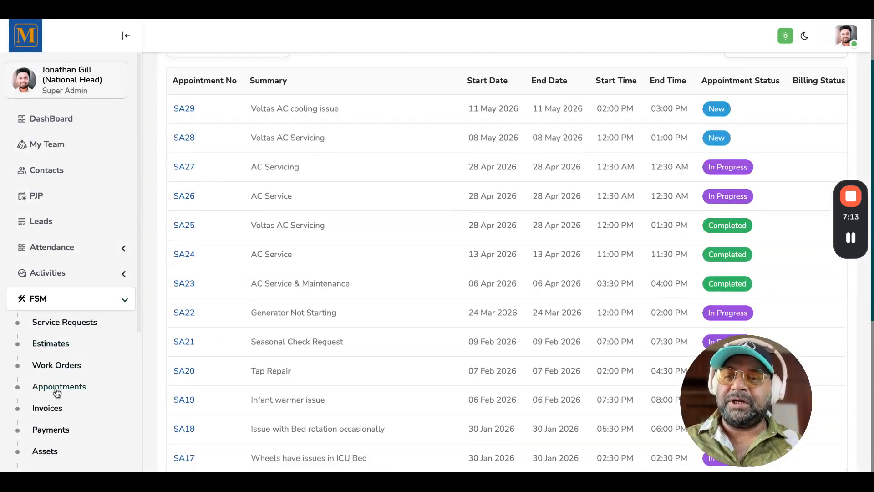
scroll(57, 390, "down", 3)
left_click(51, 292)
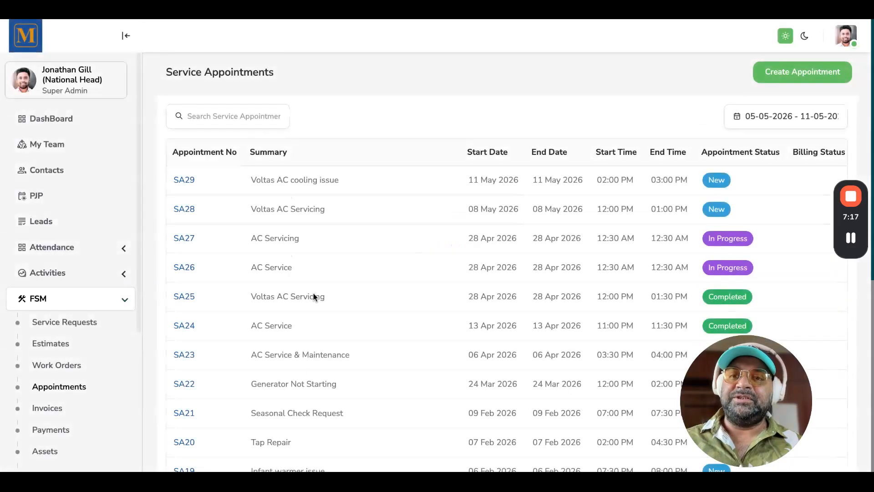
scroll(485, 204, "right", 5)
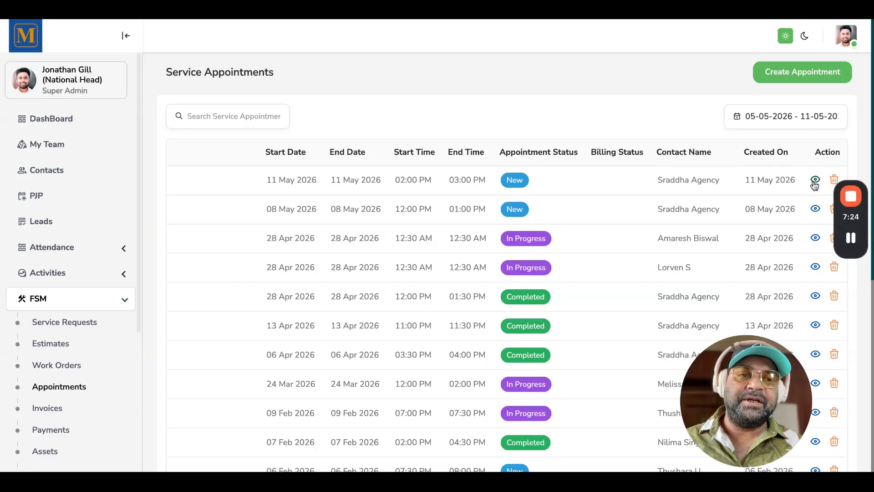
left_click(815, 179)
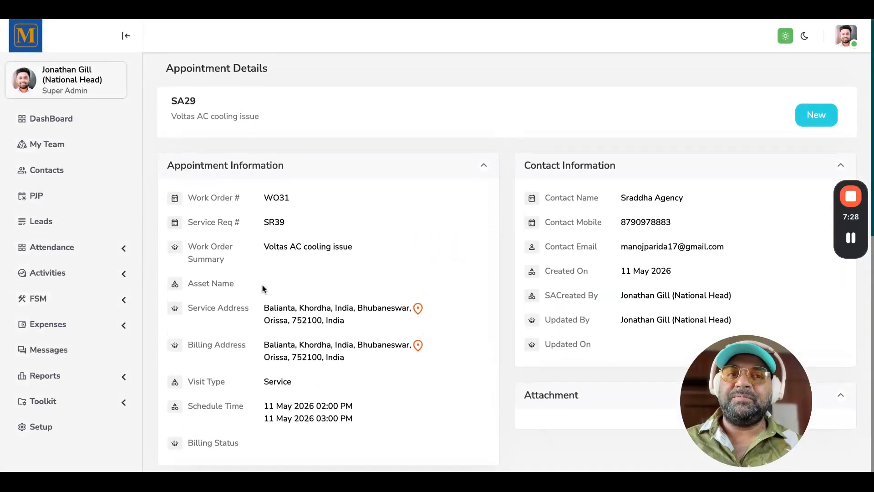
Review SA29's appointment information, specialist activity and service tasks
scroll(714, 133, "down", 7)
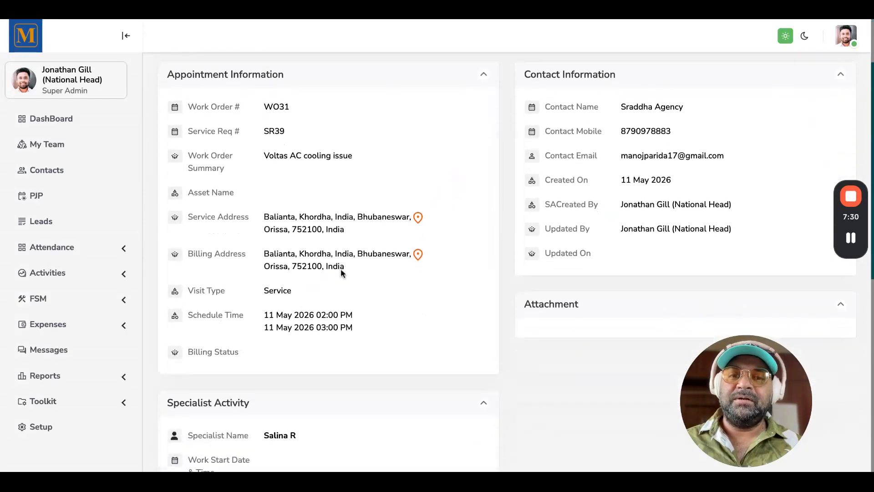
scroll(183, 147, "down", 1)
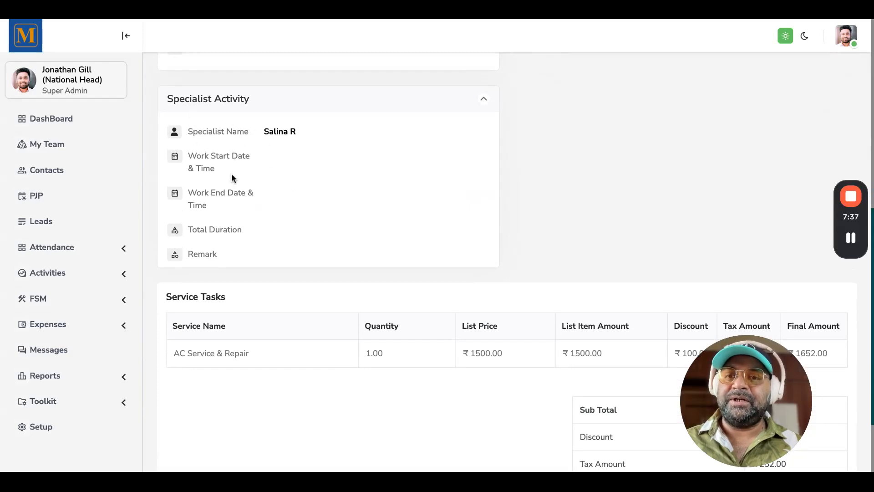
scroll(264, 208, "up", 8)
scroll(268, 211, "down", 9)
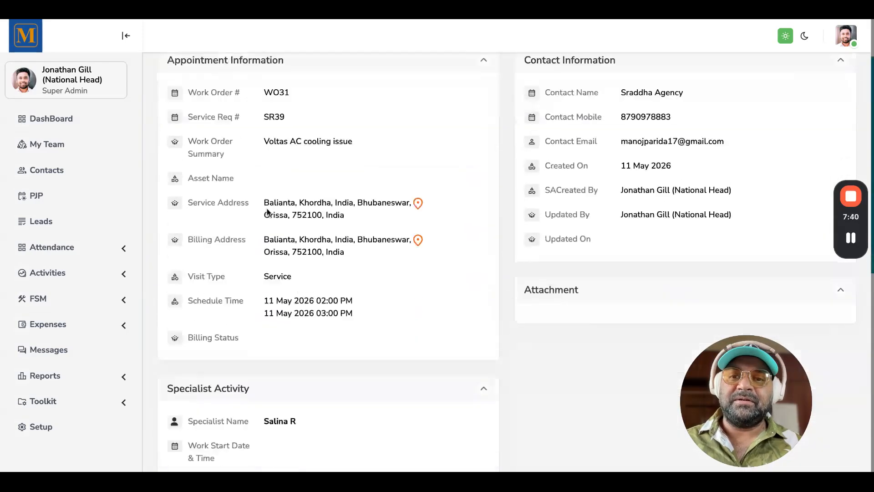
scroll(335, 330, "up", 8)
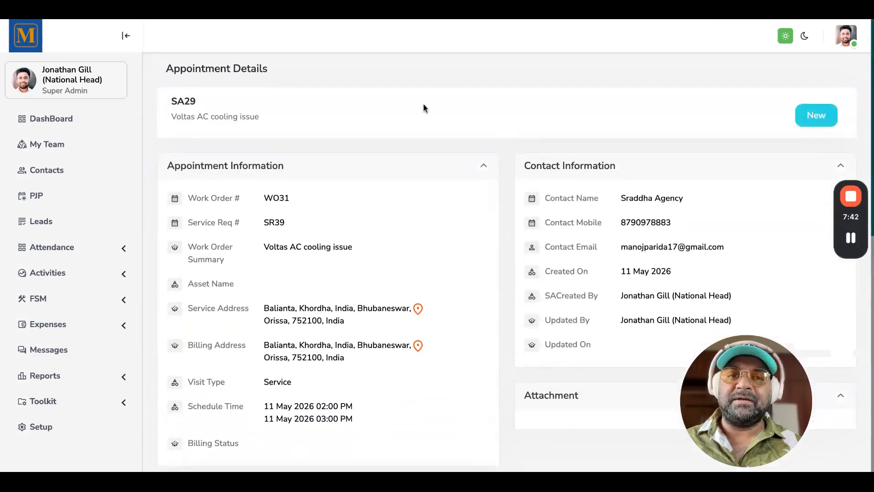
scroll(335, 329, "down", 9)
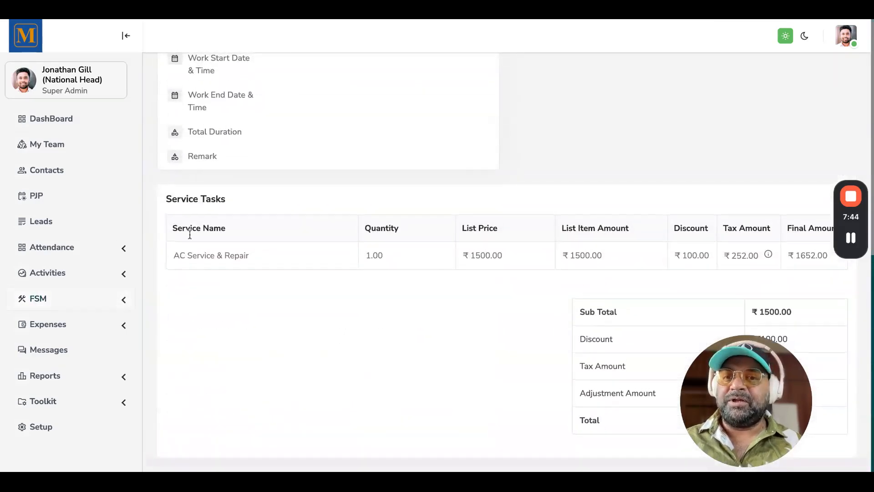
Open the Appointments list and view the details of appointment SA25
left_click(64, 303)
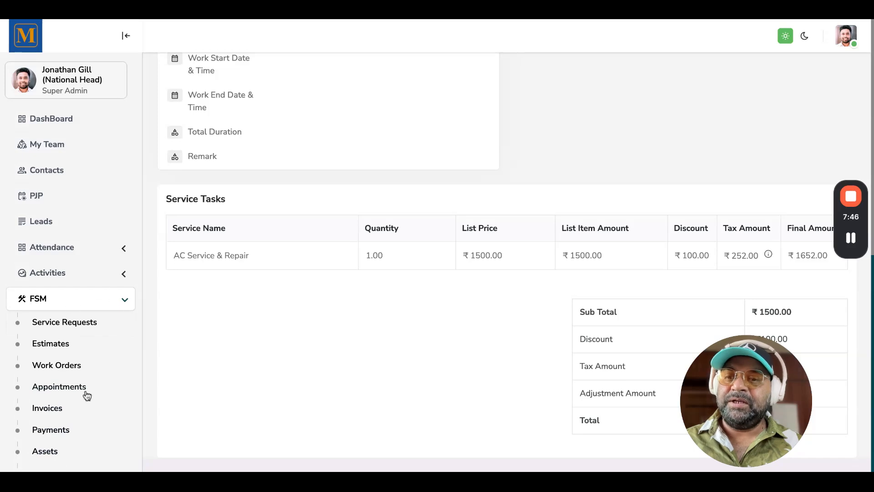
scroll(86, 394, "down", 3)
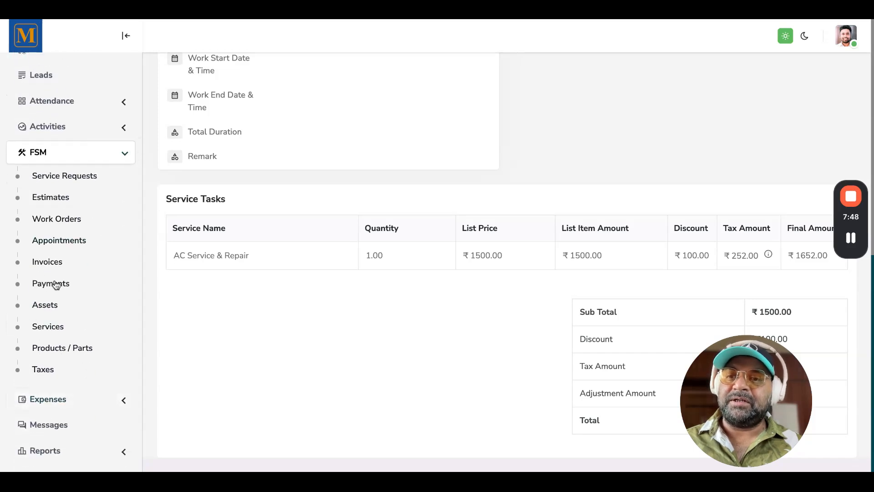
left_click(68, 244)
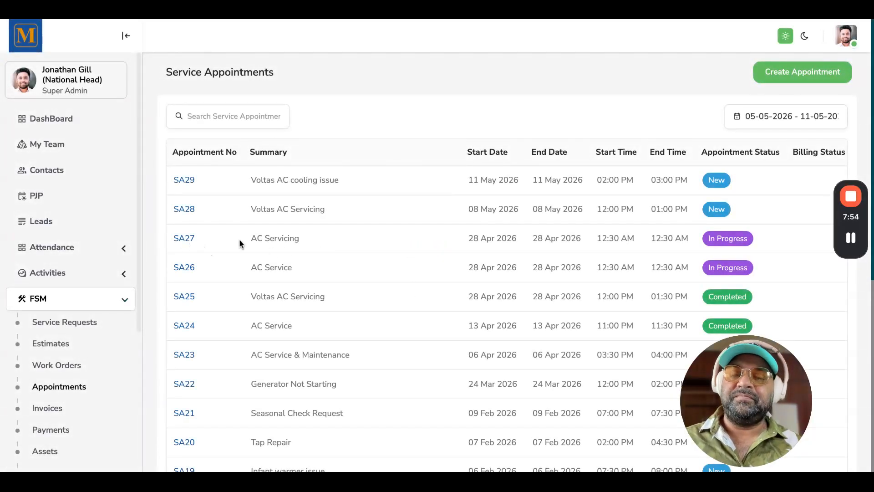
scroll(429, 278, "down", 2)
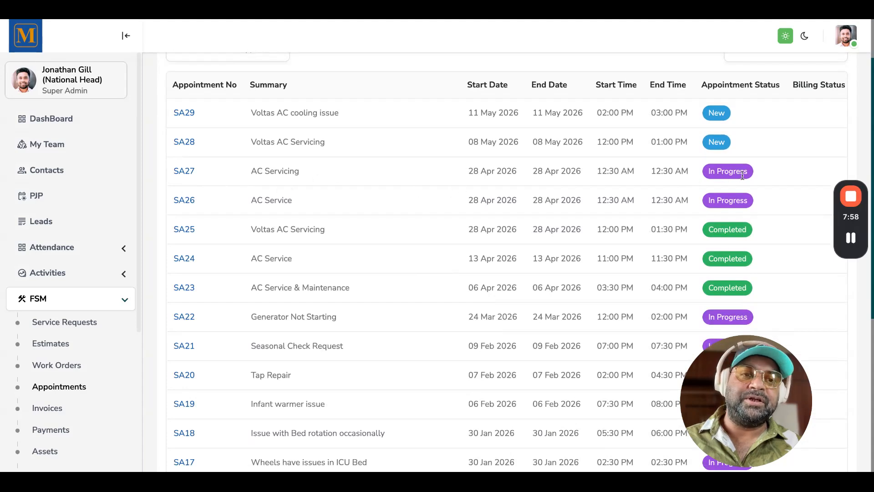
left_click(190, 233)
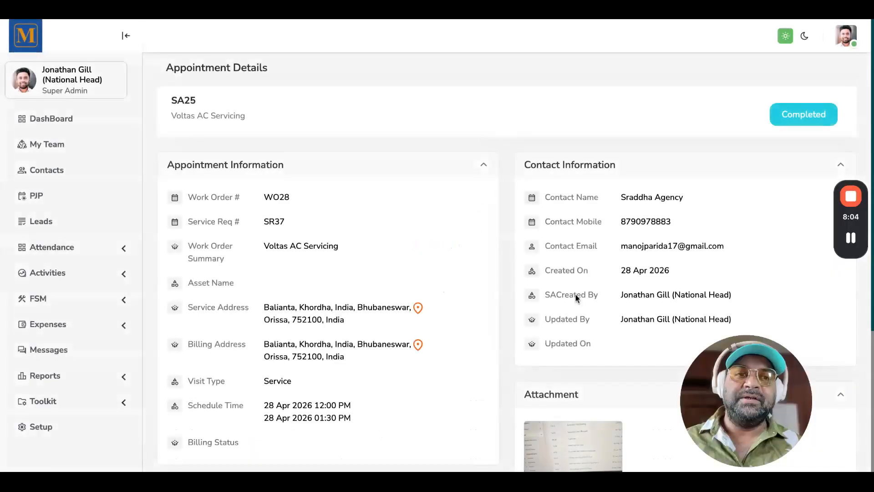
scroll(576, 298, "down", 5)
scroll(576, 298, "up", 5)
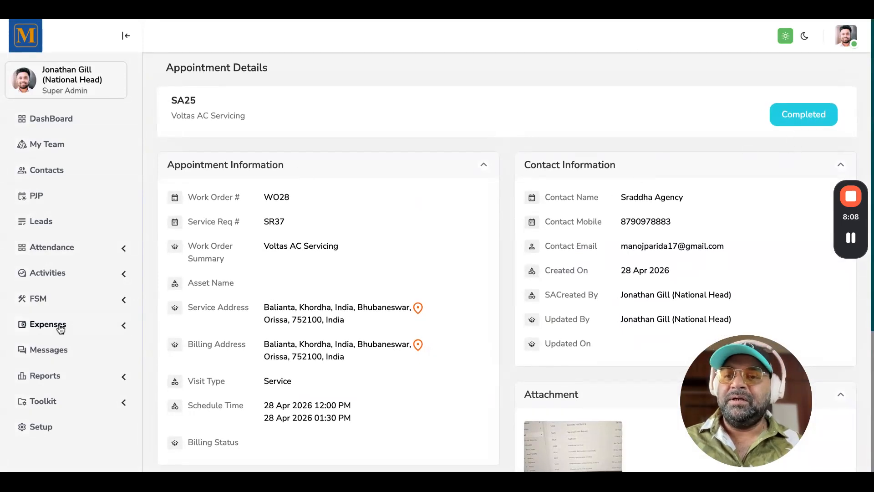
Open the Invoices list, start creating a new invoice and select work order WO30
left_click(46, 299)
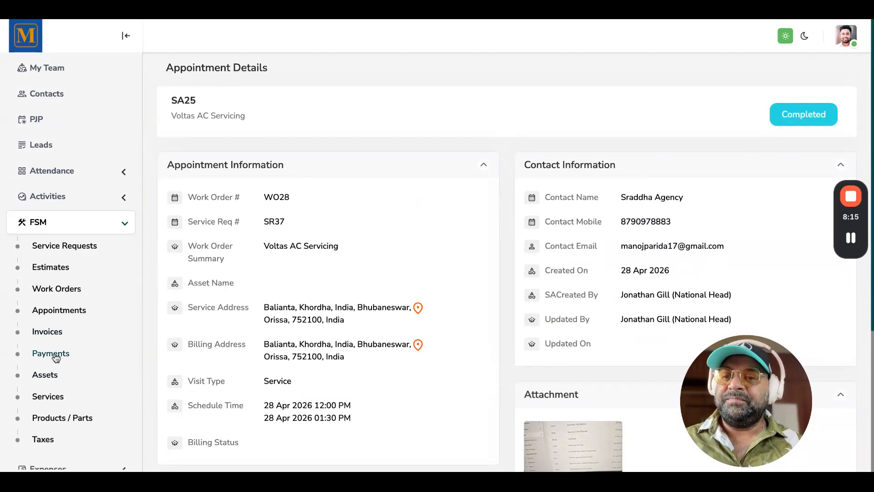
left_click(52, 334)
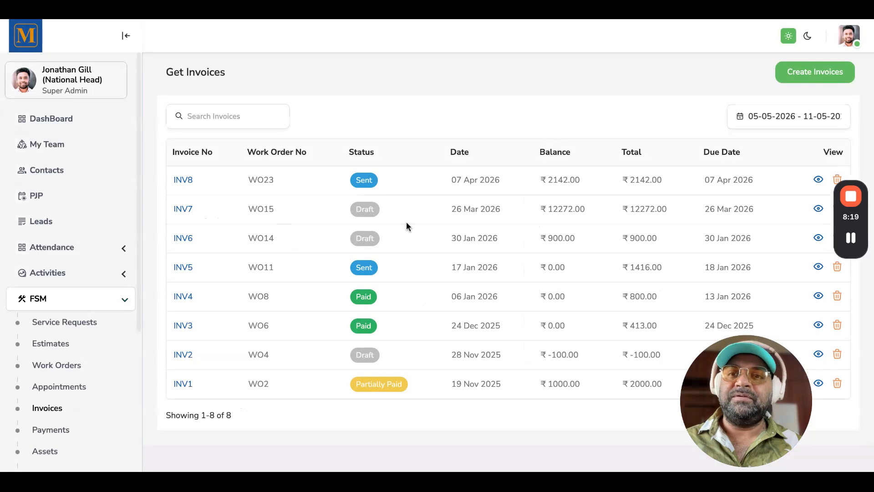
left_click(809, 76)
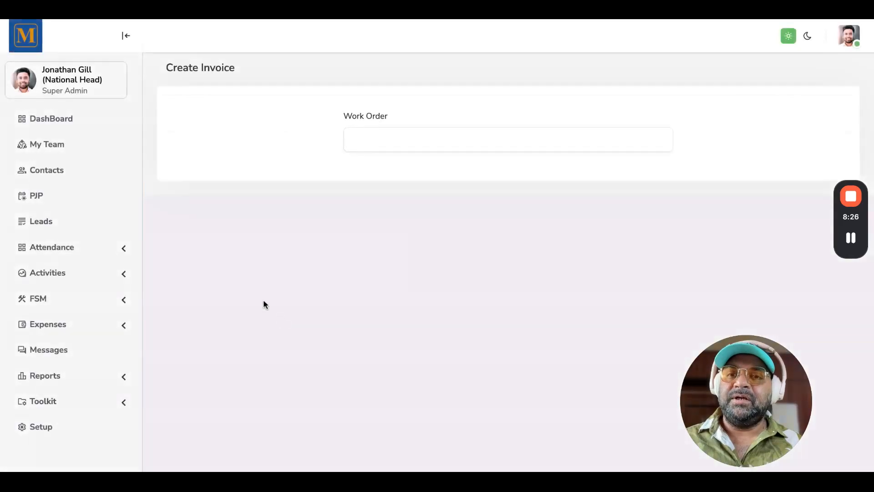
left_click(395, 151)
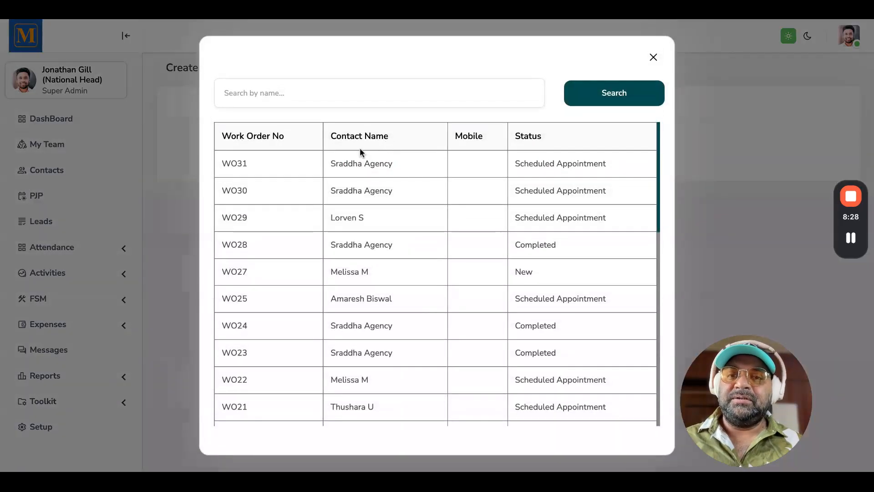
left_click(246, 199)
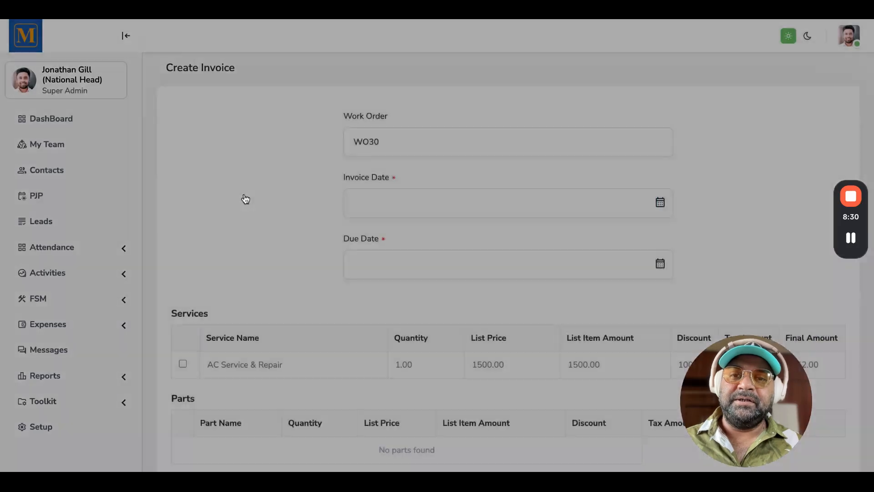
Set the new invoice's invoice date to 11-05-2026
left_click(388, 204)
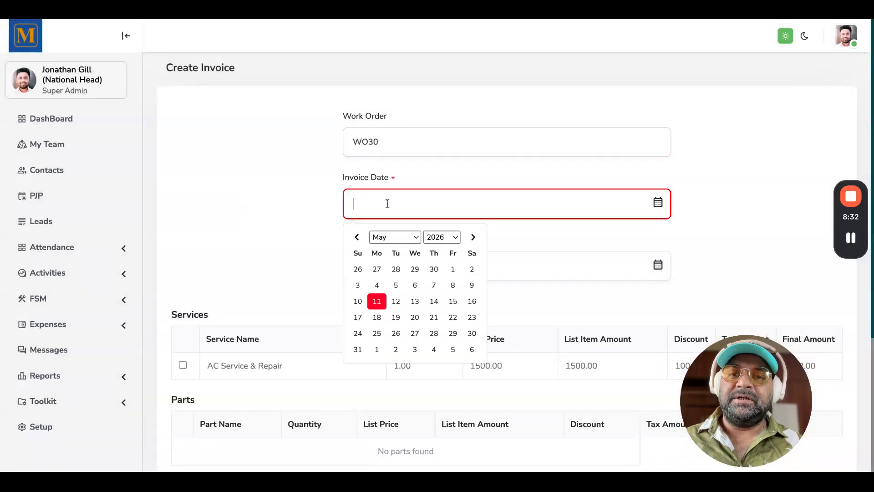
left_click(377, 305)
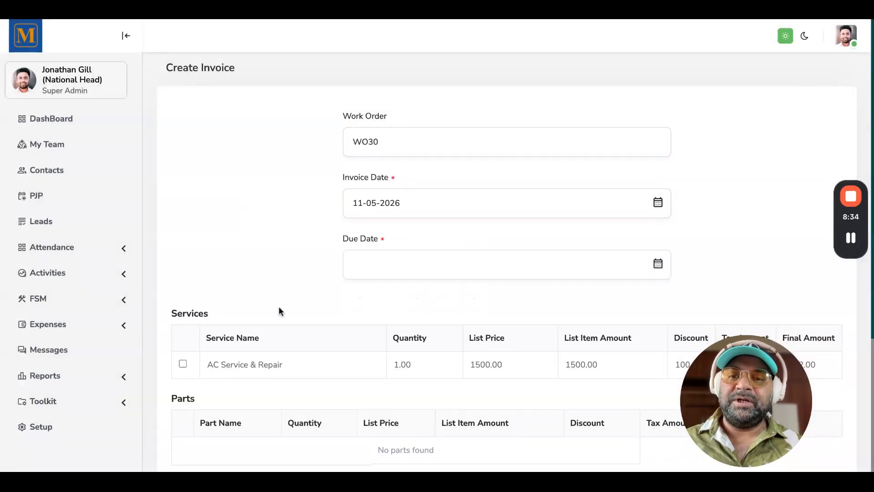
scroll(278, 309, "down", 4)
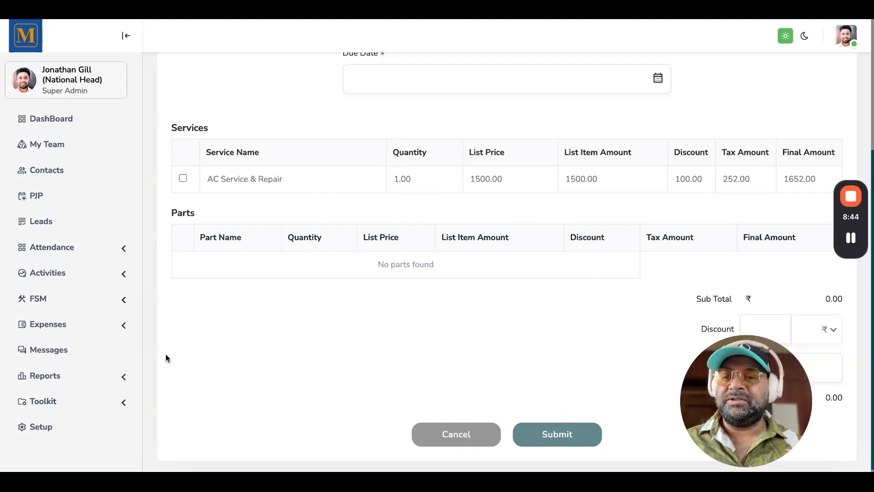
Leave the unsaved invoice and open the Payments list
left_click(51, 302)
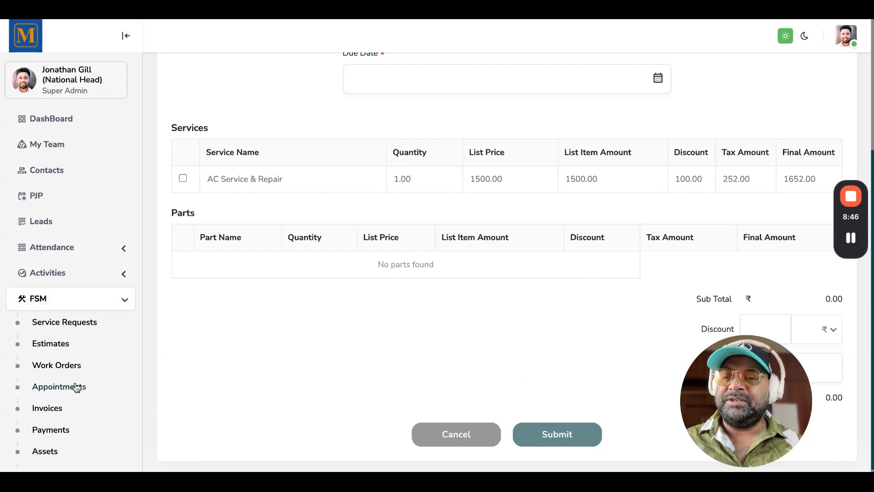
scroll(76, 387, "down", 2)
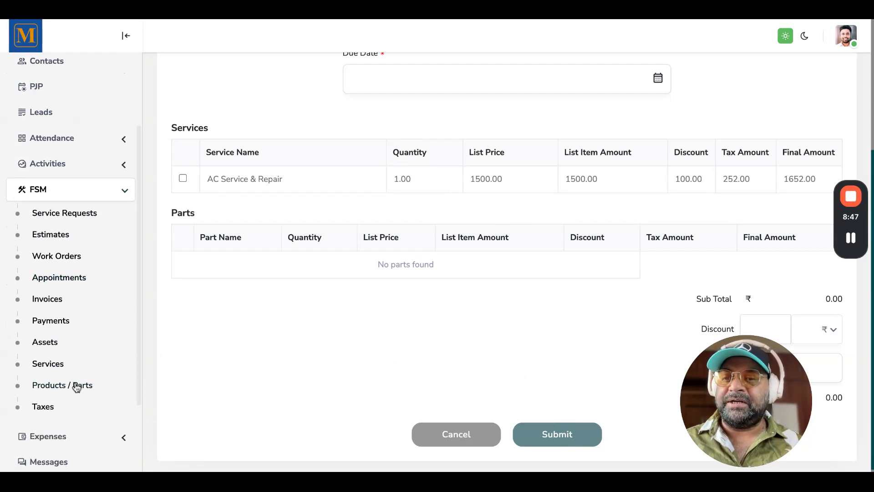
left_click(52, 323)
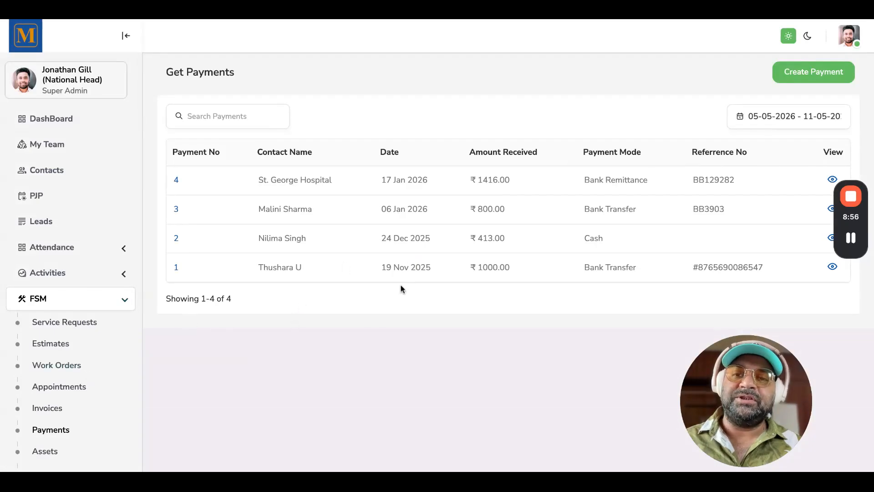
scroll(399, 287, "down", 1)
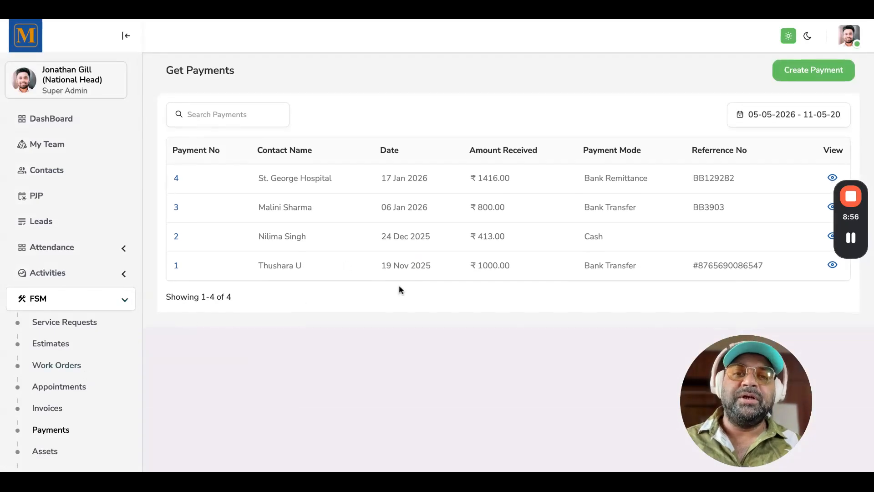
Open payment 4 and review its payment receipt details
left_click(832, 181)
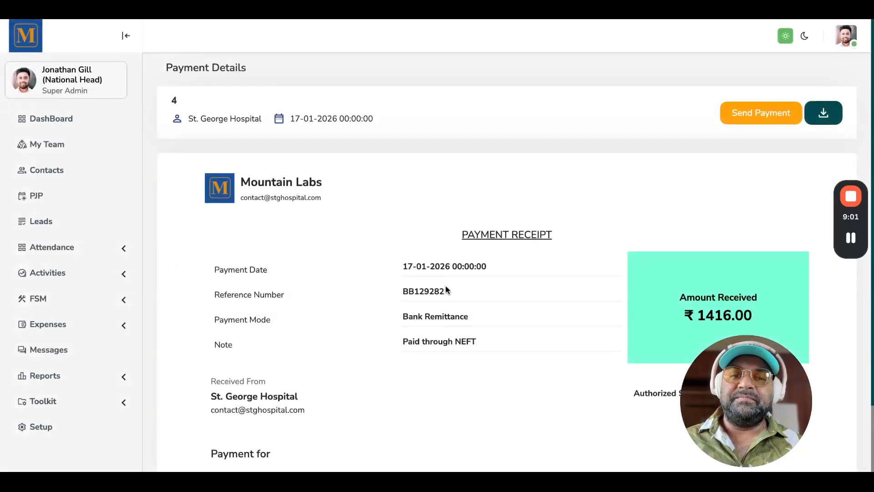
scroll(445, 285, "down", 2)
scroll(445, 285, "up", 2)
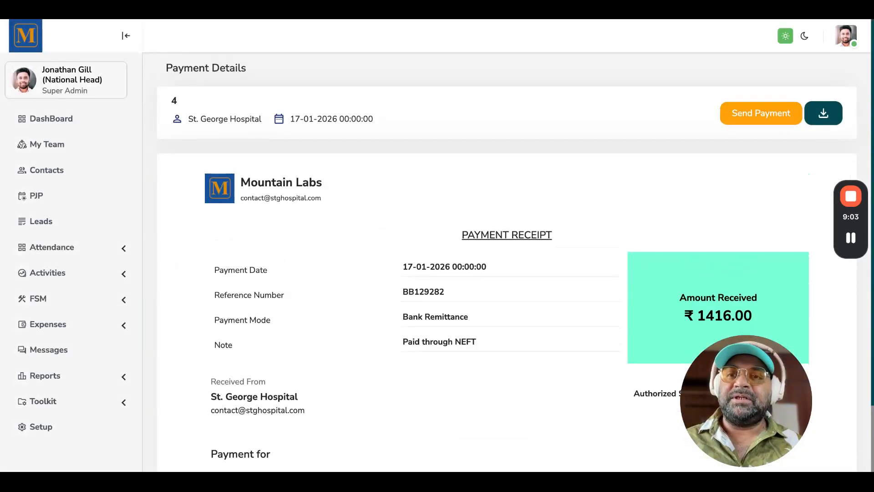
scroll(445, 320, "down", 2)
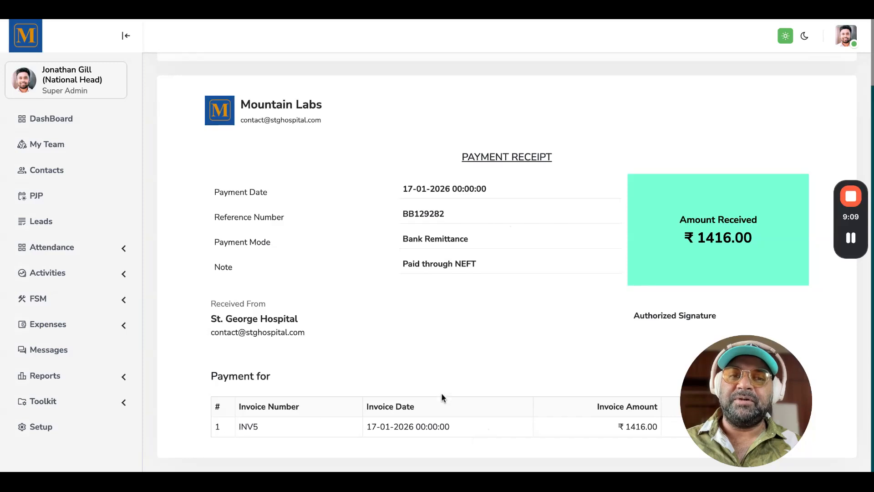
scroll(455, 314, "up", 2)
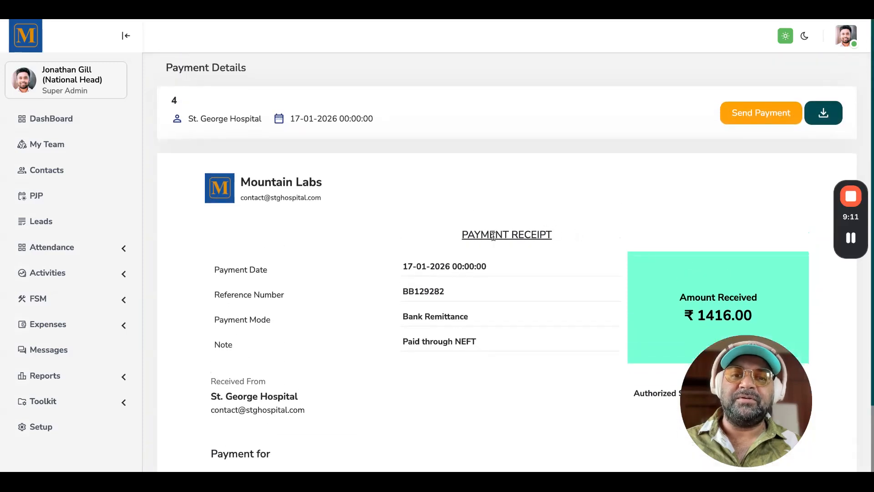
scroll(572, 298, "down", 2)
scroll(572, 298, "up", 2)
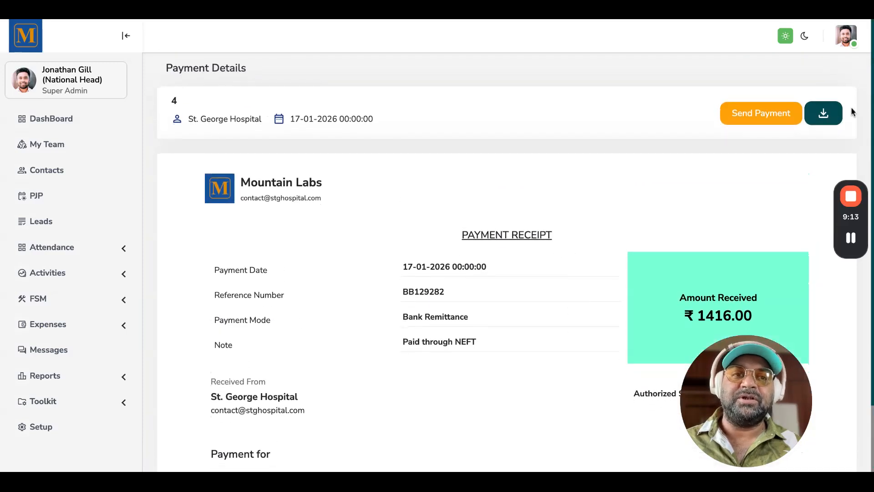
Expand the FSM section of the navigation
left_click(55, 299)
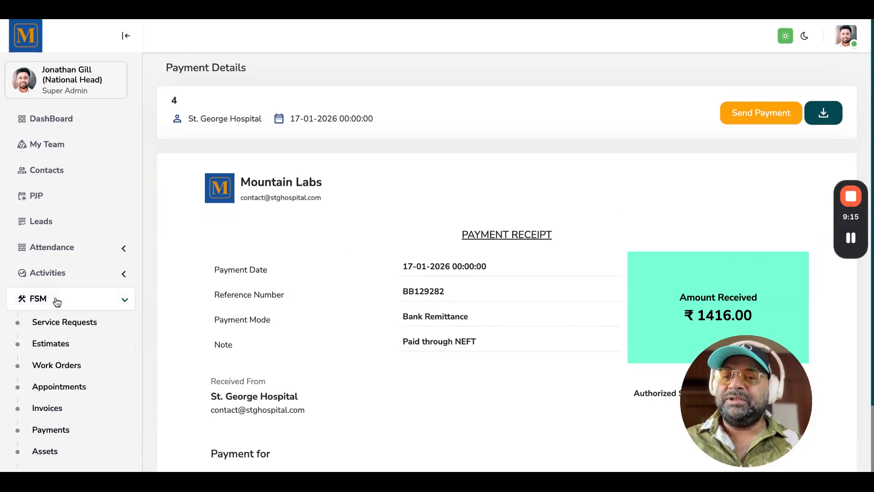